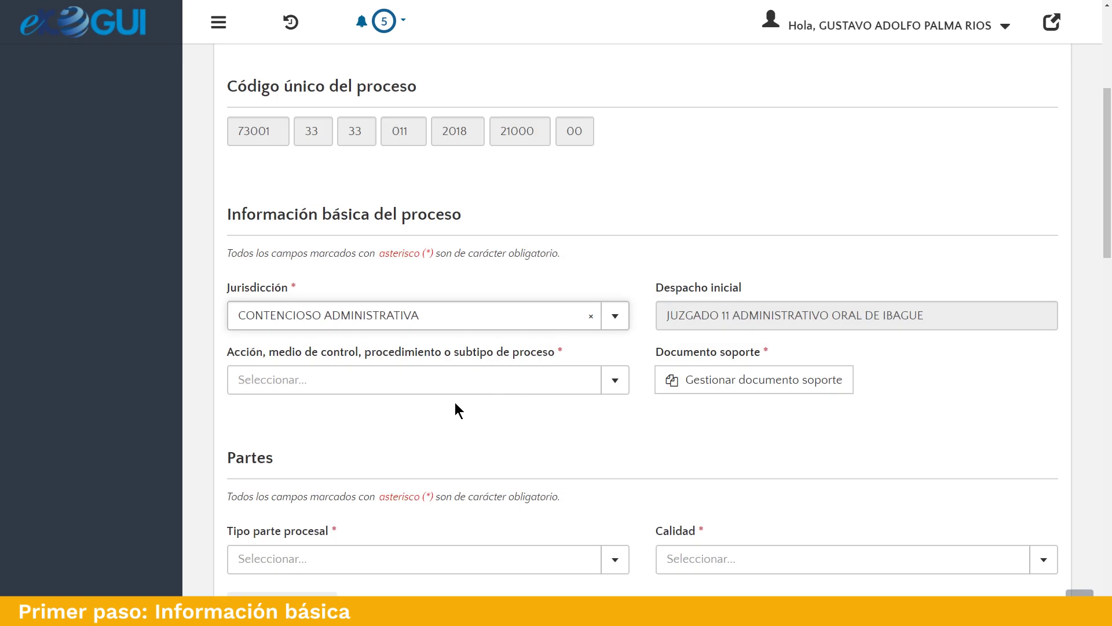
Choose CONTROL INMEDIATO DE LEGALIDAD from the Acción, medio de control list.
left_click(502, 386)
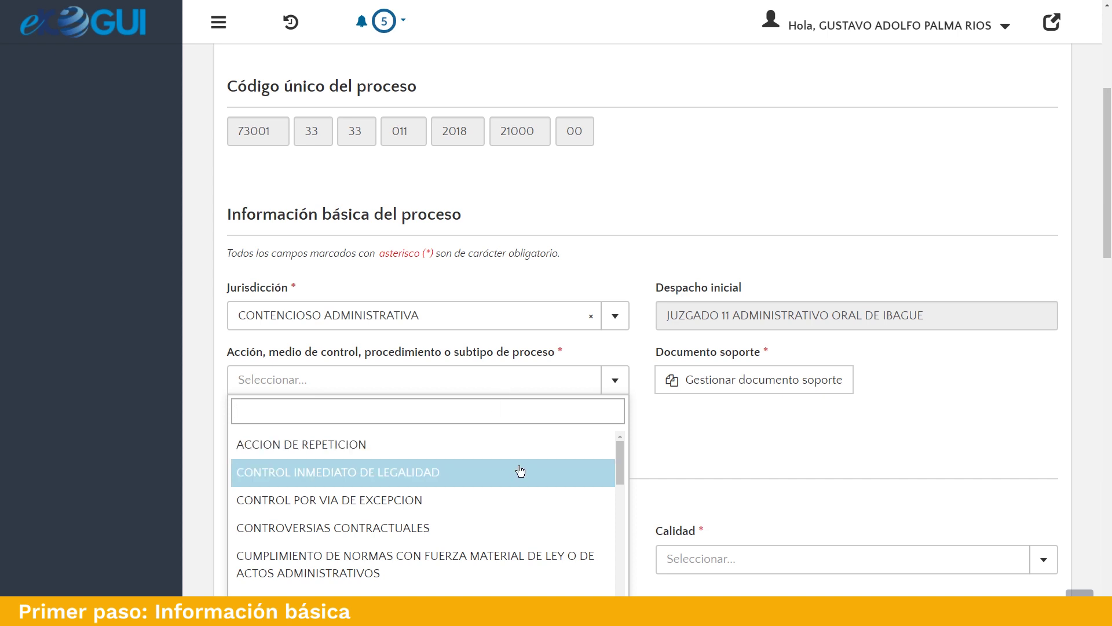
scroll(520, 471, "down", 3)
scroll(521, 470, "down", 6)
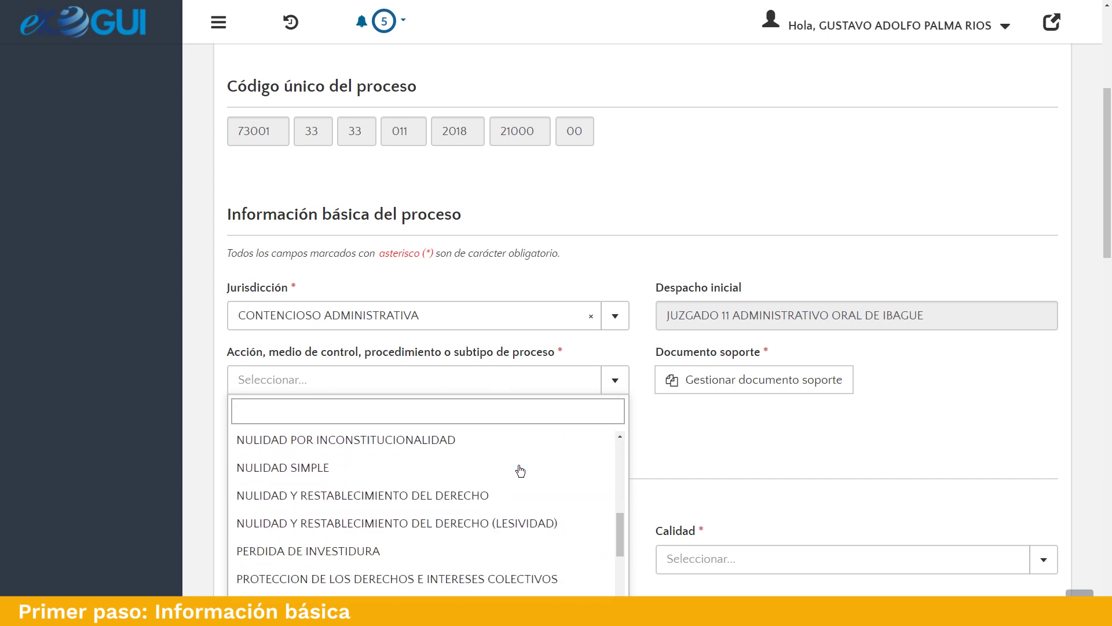
scroll(521, 471, "up", 10)
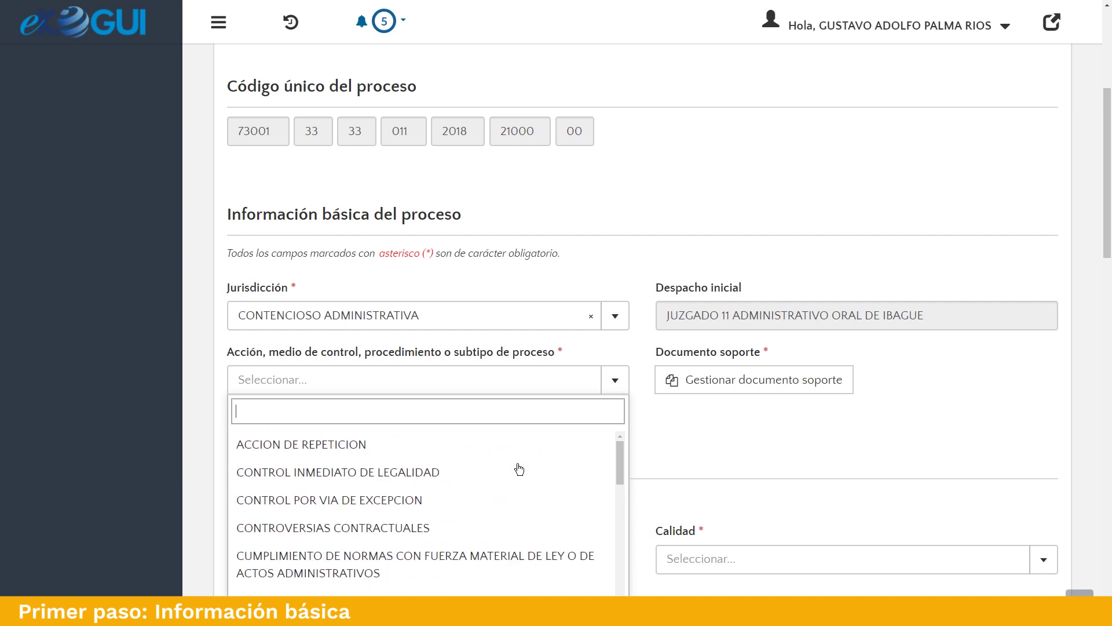
left_click(443, 474)
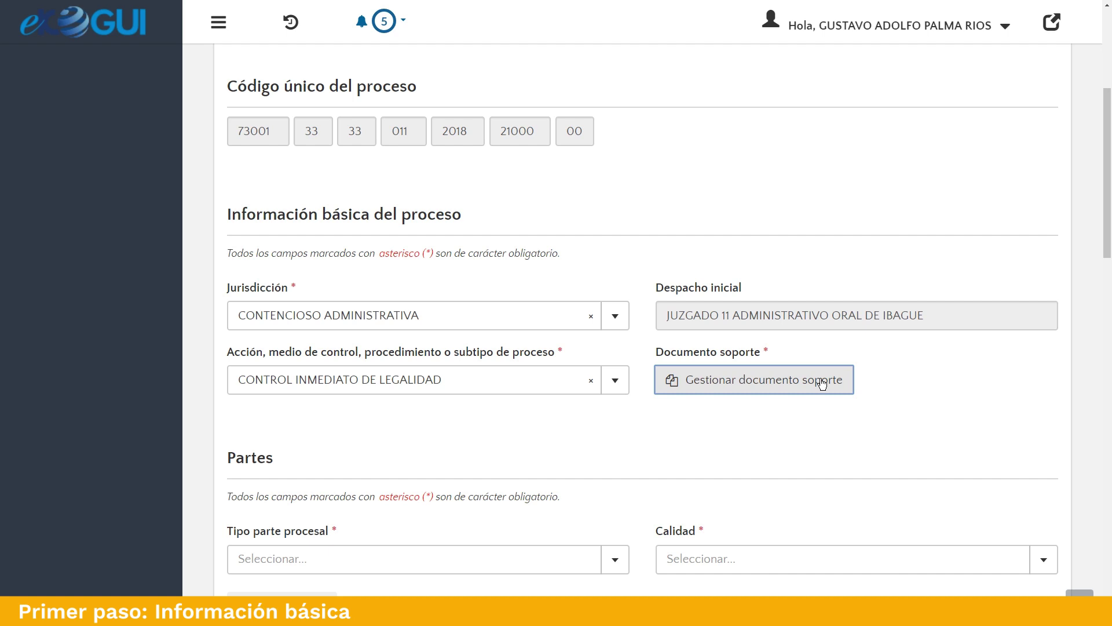
Upload demanda.pdf from the desktop as the DEMANDA supporting document and close Documentos relacionados.
left_click(822, 383)
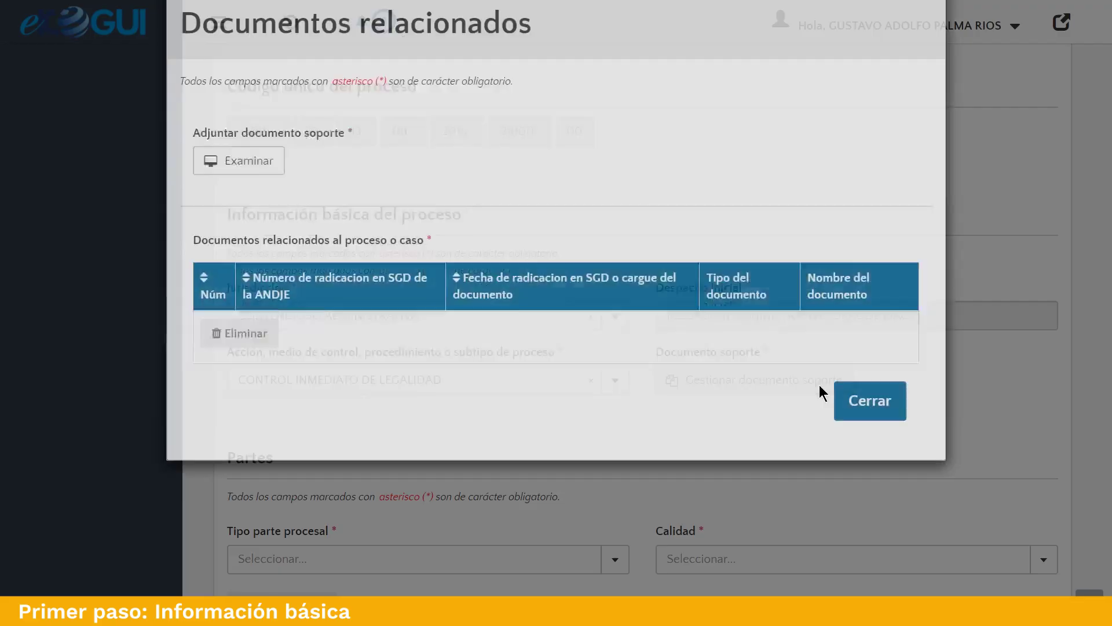
left_click(257, 214)
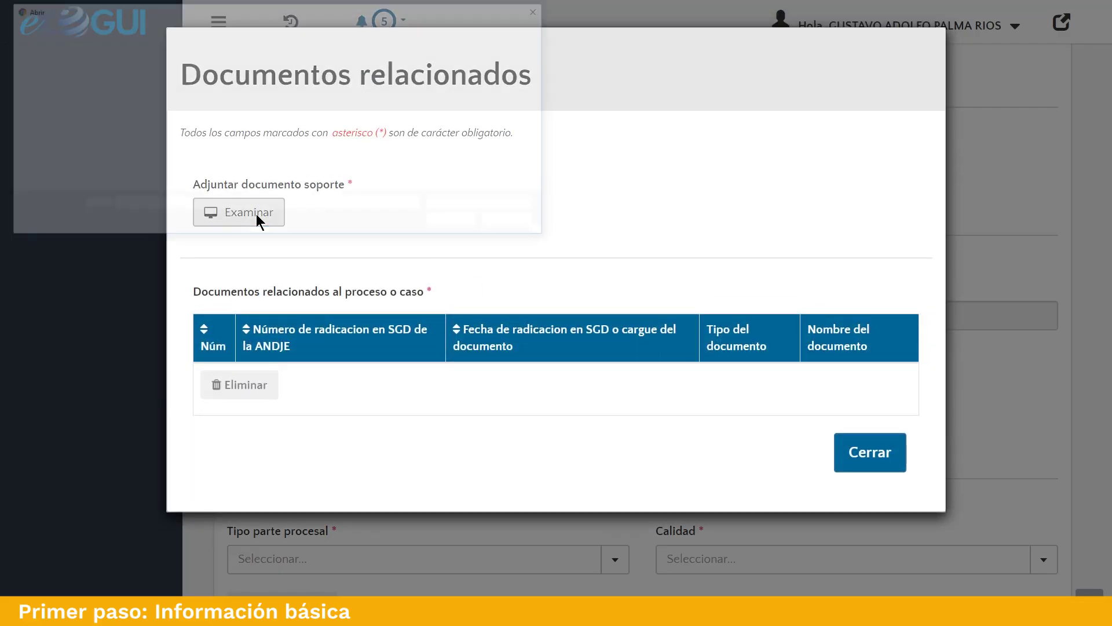
left_click(388, 93)
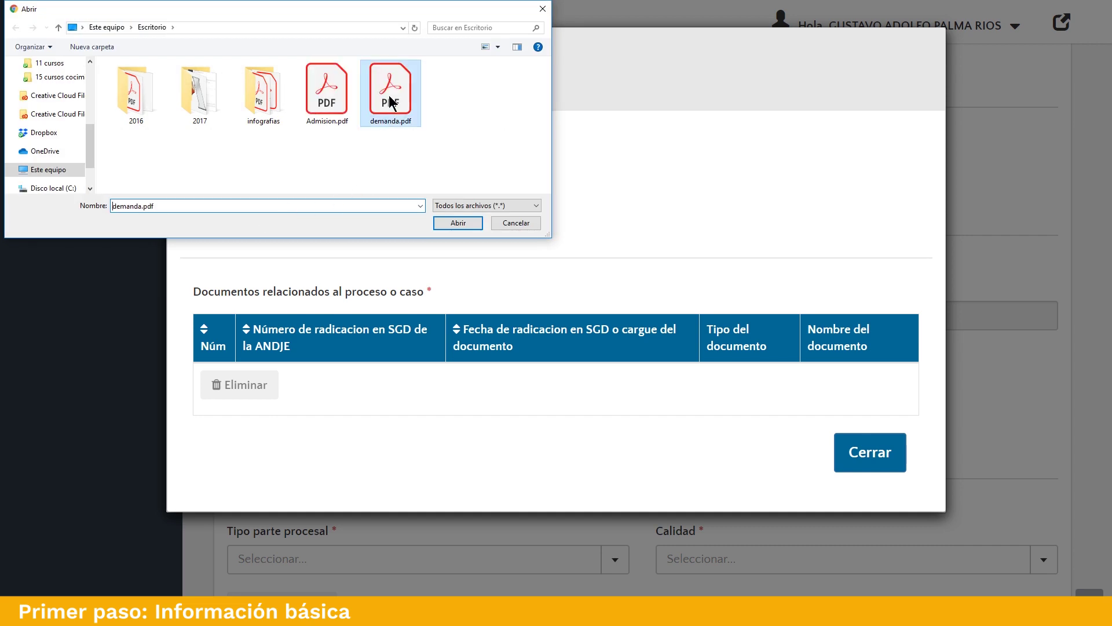
left_click(457, 223)
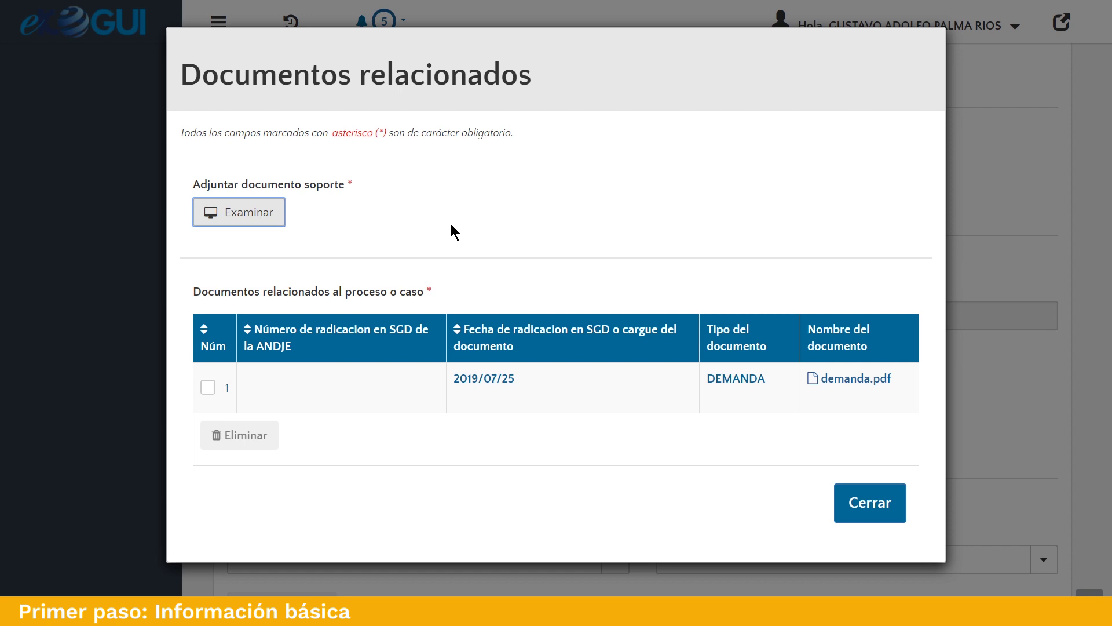
left_click(208, 388)
left_click(208, 388)
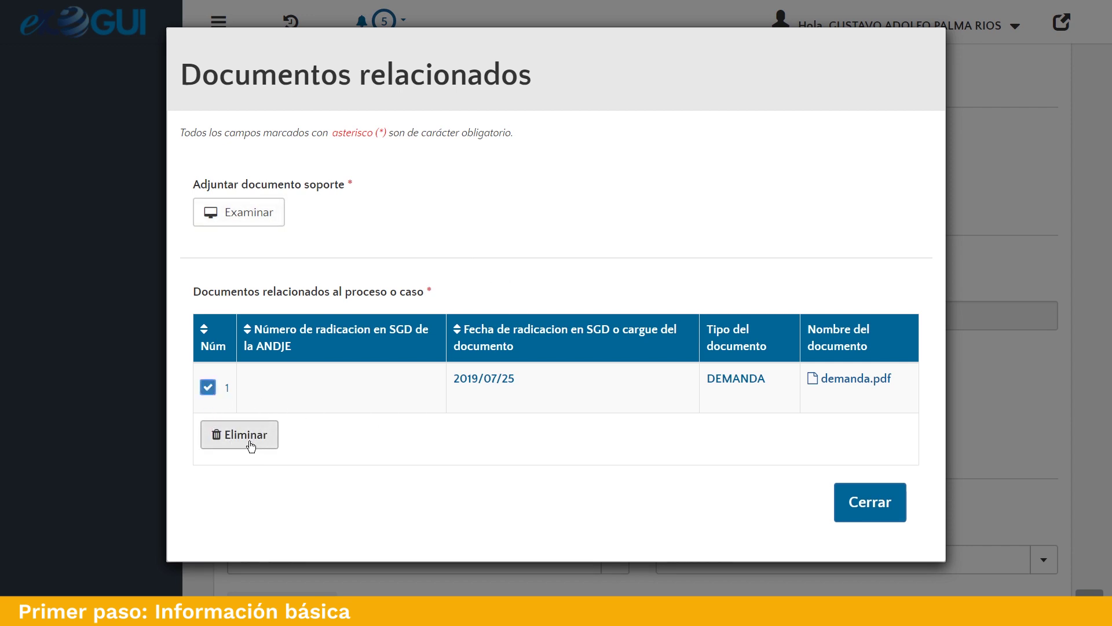
left_click(208, 387)
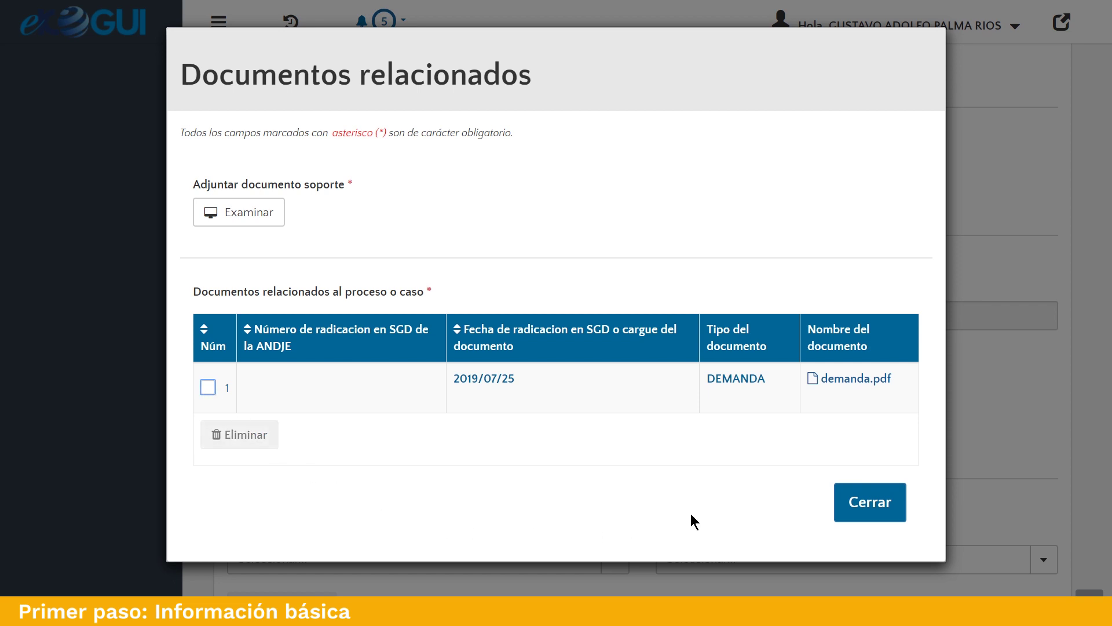
left_click(870, 503)
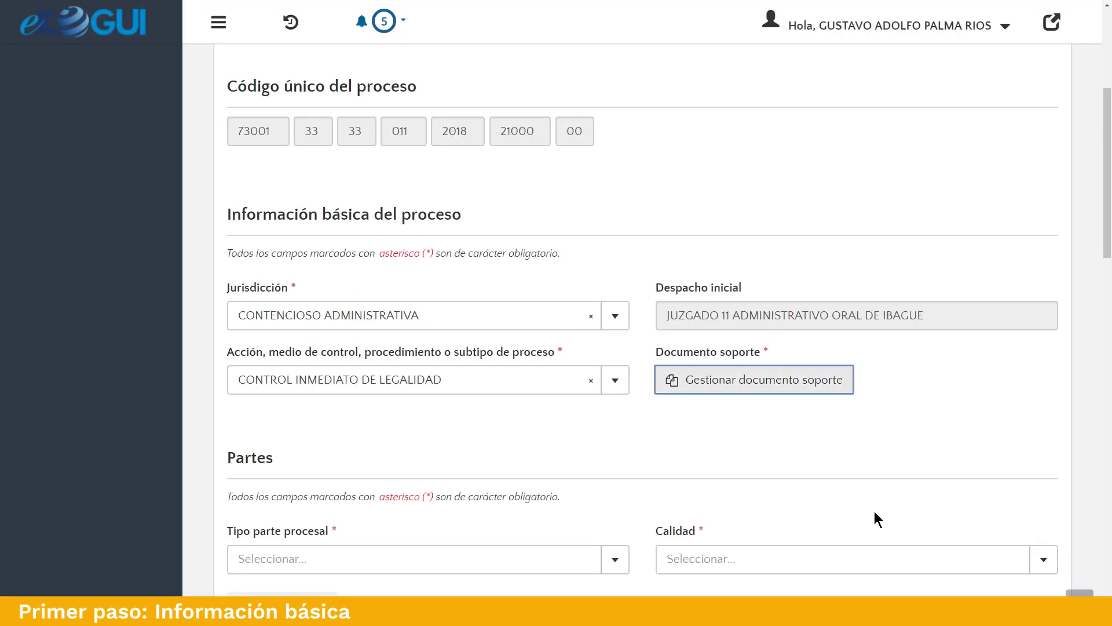
Scroll the registration form down to the Partes, Víctimas and Apoderado de la contraparte sections.
scroll(1042, 445, "down", 7)
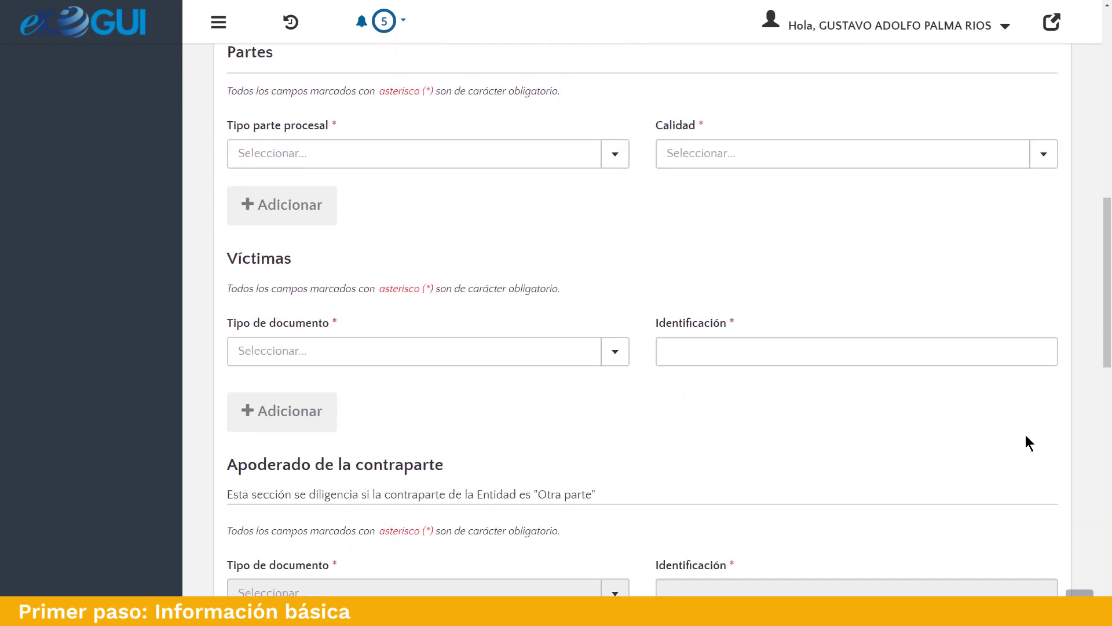
scroll(1077, 400, "up", 1)
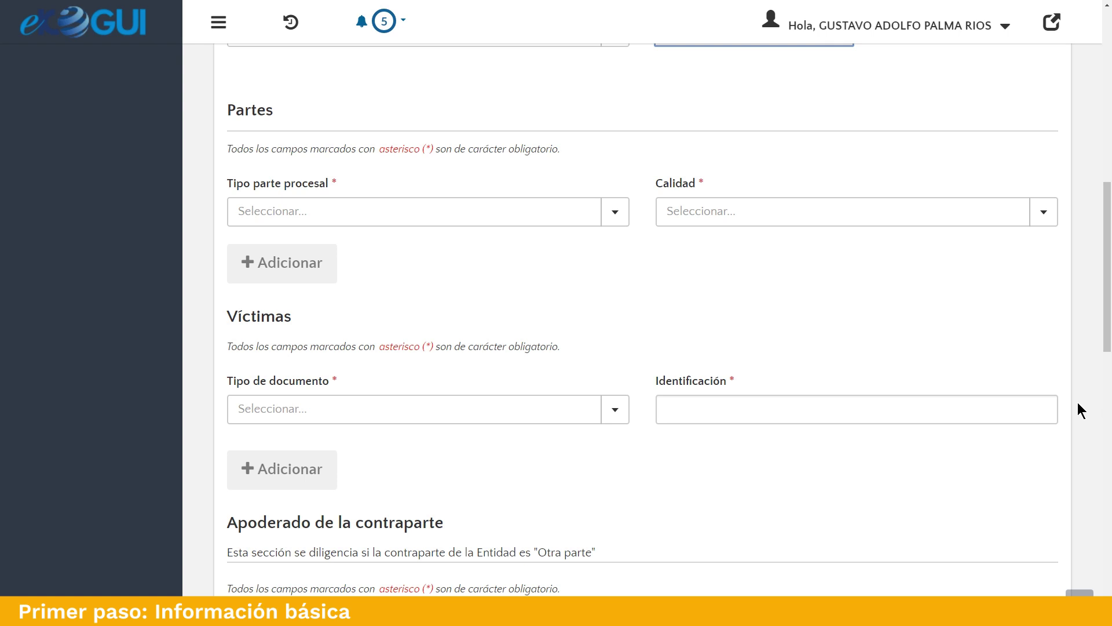
Add MINISTERIO DE DEFENSA NACIONAL, found by searching 'defensa', as an Entidad party with role DEMANDADO.
left_click(597, 222)
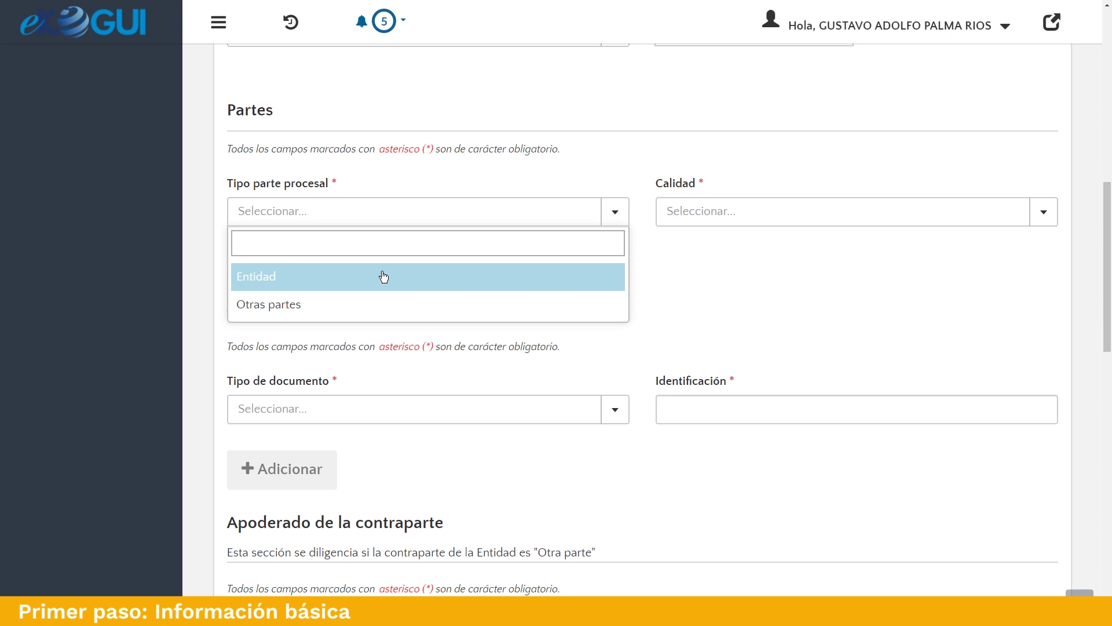
left_click(384, 277)
left_click(724, 214)
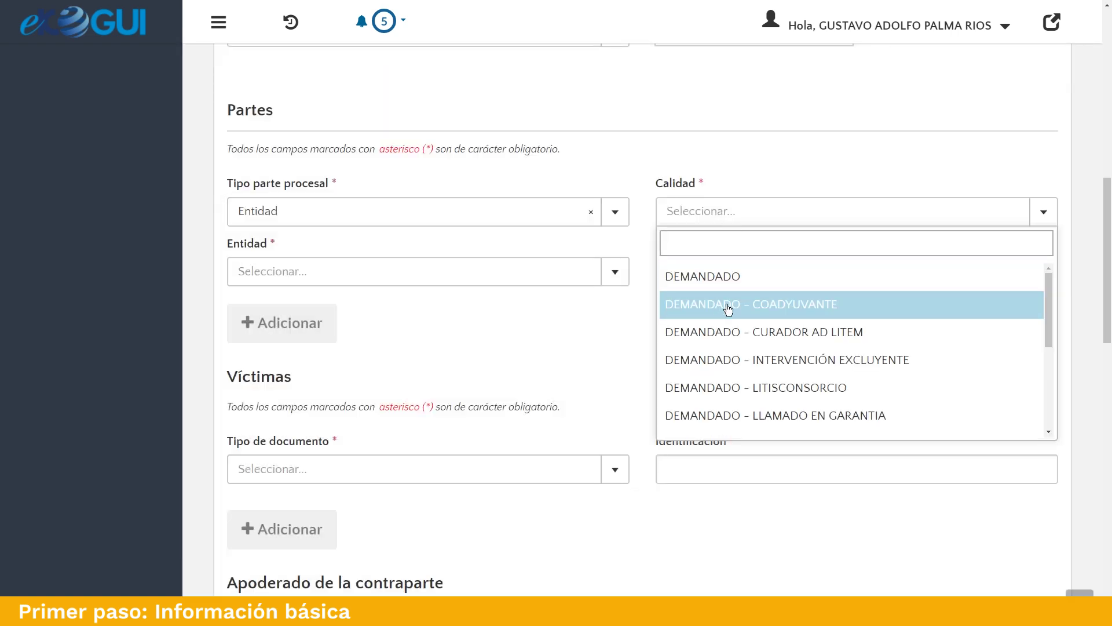
scroll(962, 422, "down", 5)
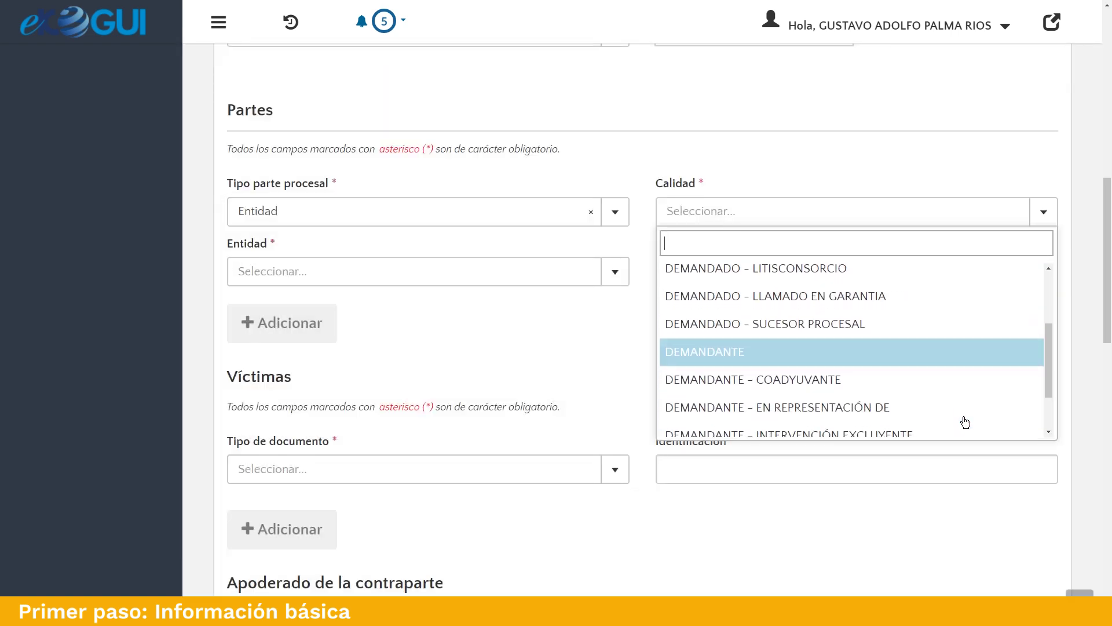
scroll(963, 422, "up", 5)
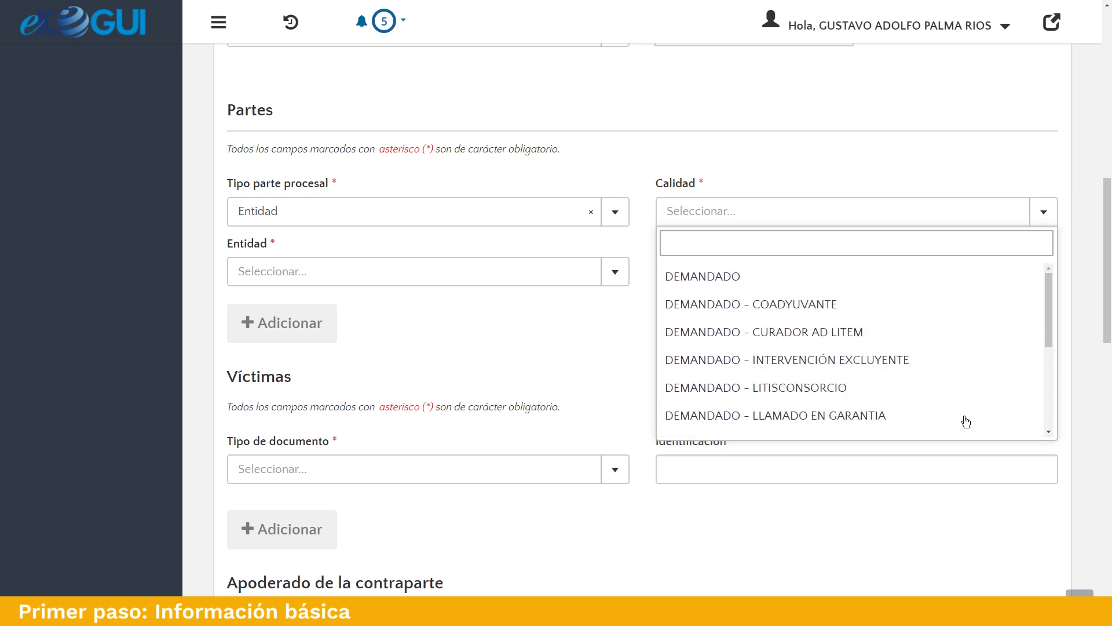
left_click(797, 283)
left_click(487, 282)
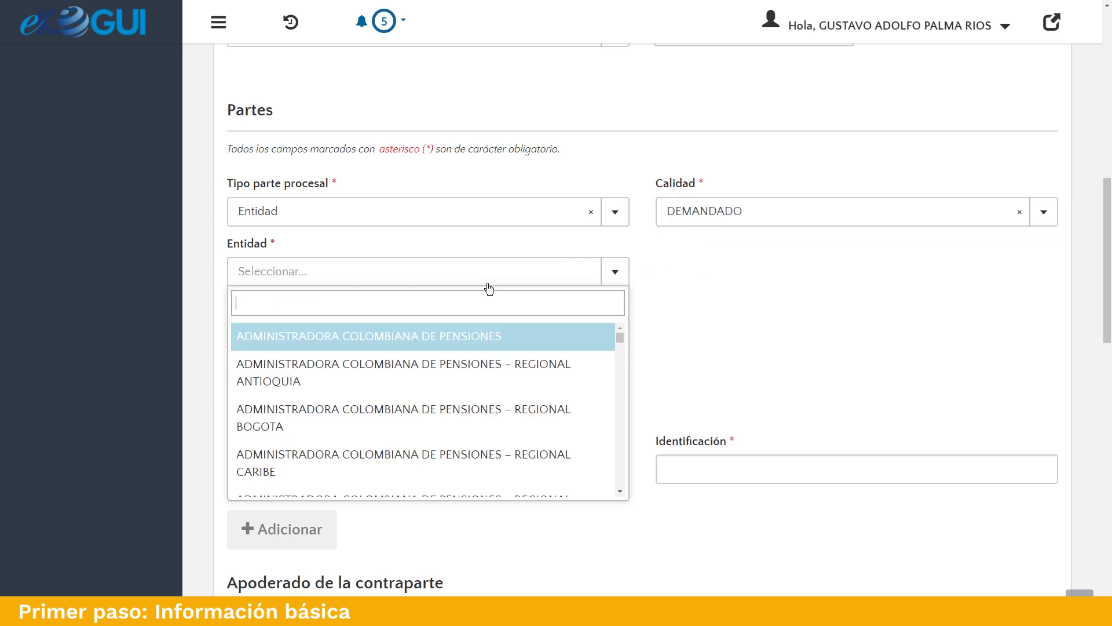
type("defensa")
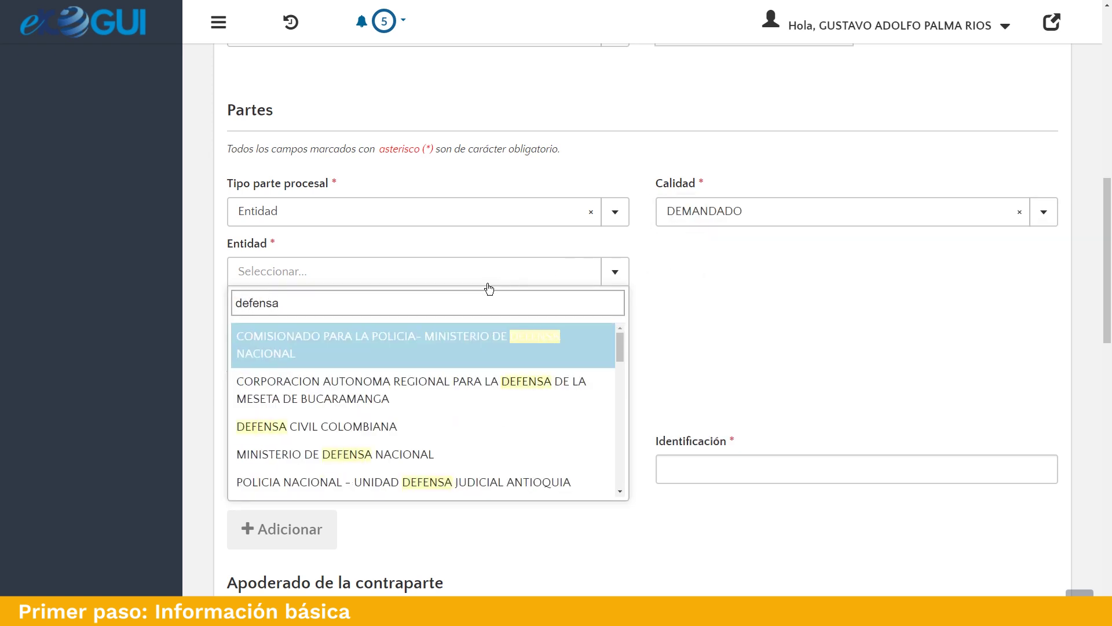
left_click(467, 458)
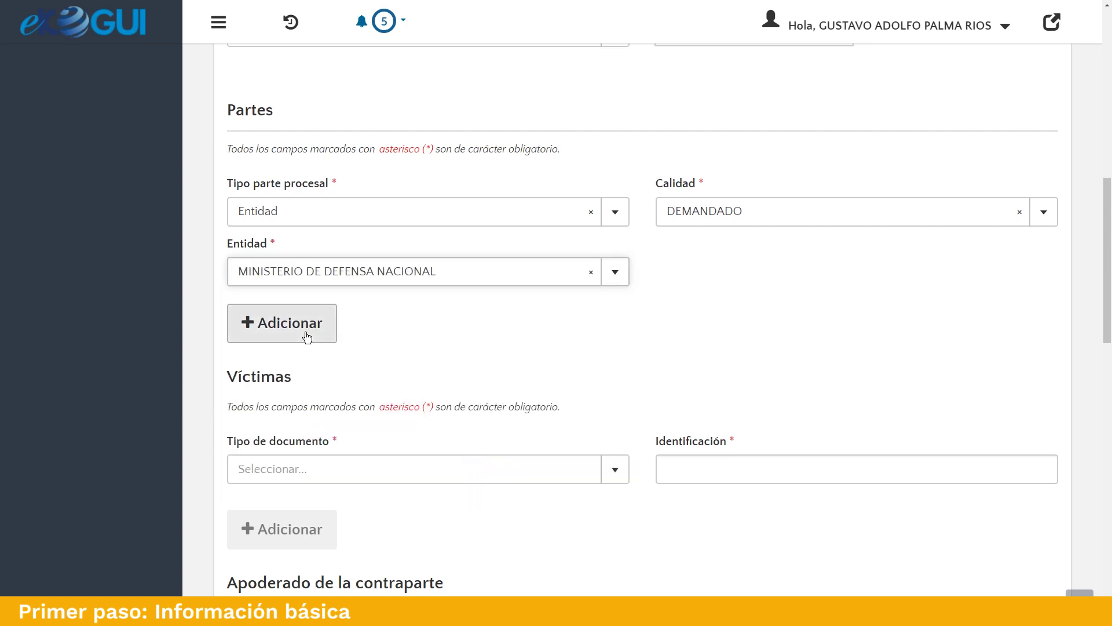
left_click(307, 337)
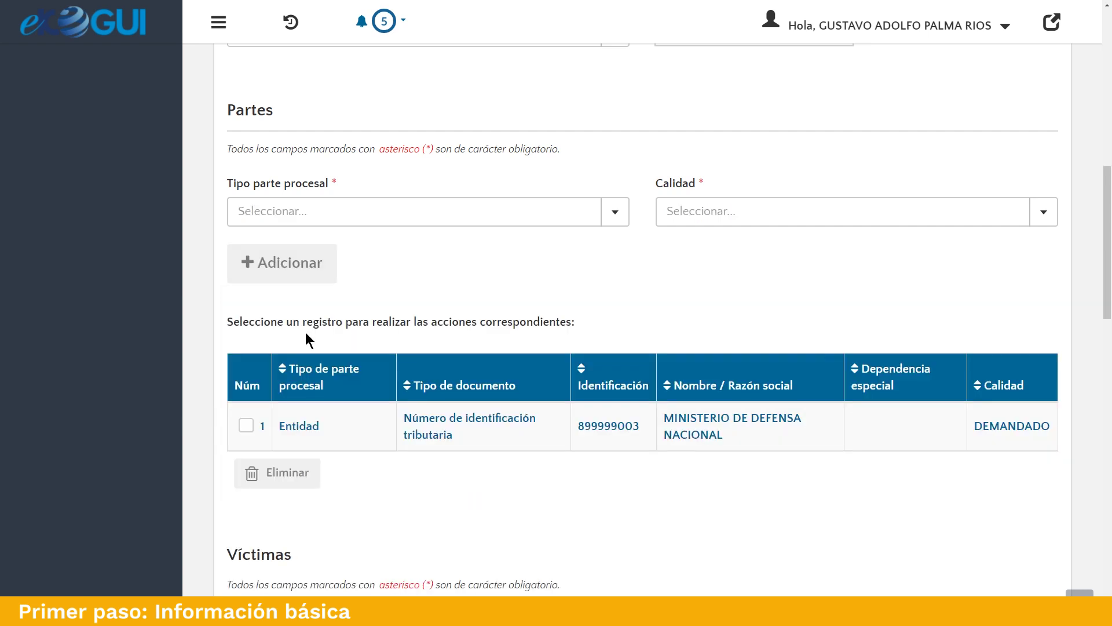
left_click(246, 427)
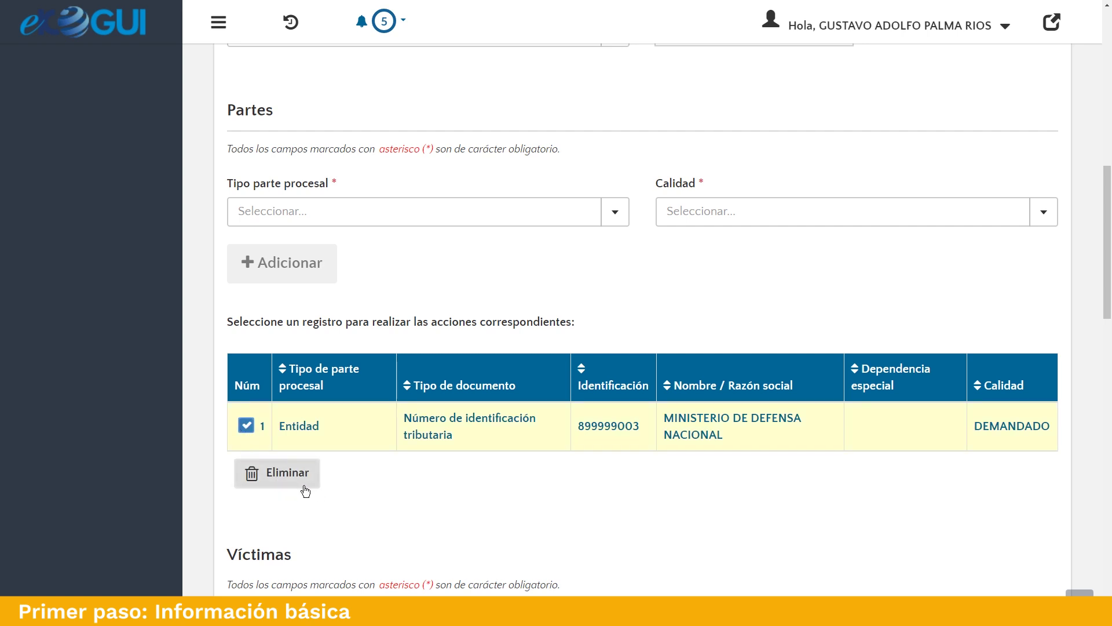
left_click(252, 427)
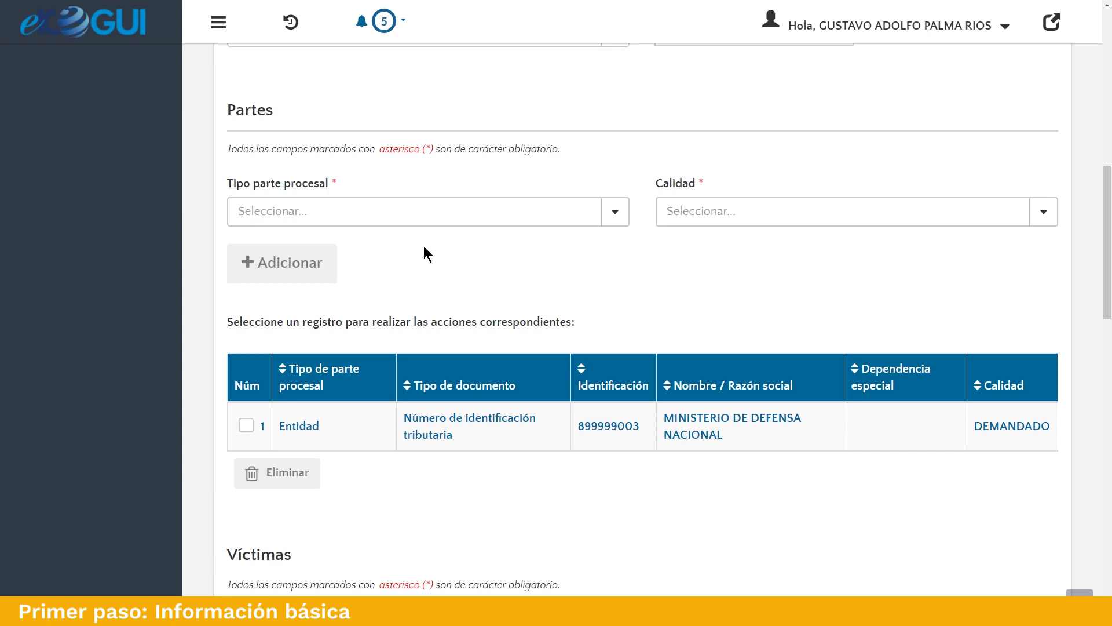
Add an Otras partes DEMANDANTE by Cédula de Ciudadanía, entering the claimant's ID number to auto-fill the name.
left_click(584, 214)
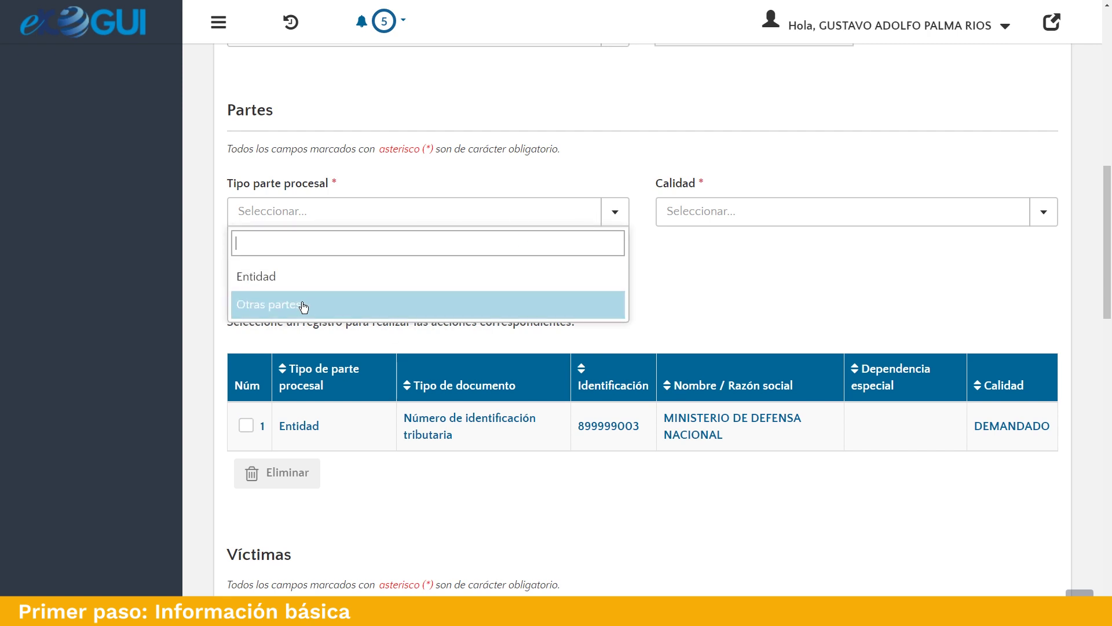
left_click(307, 305)
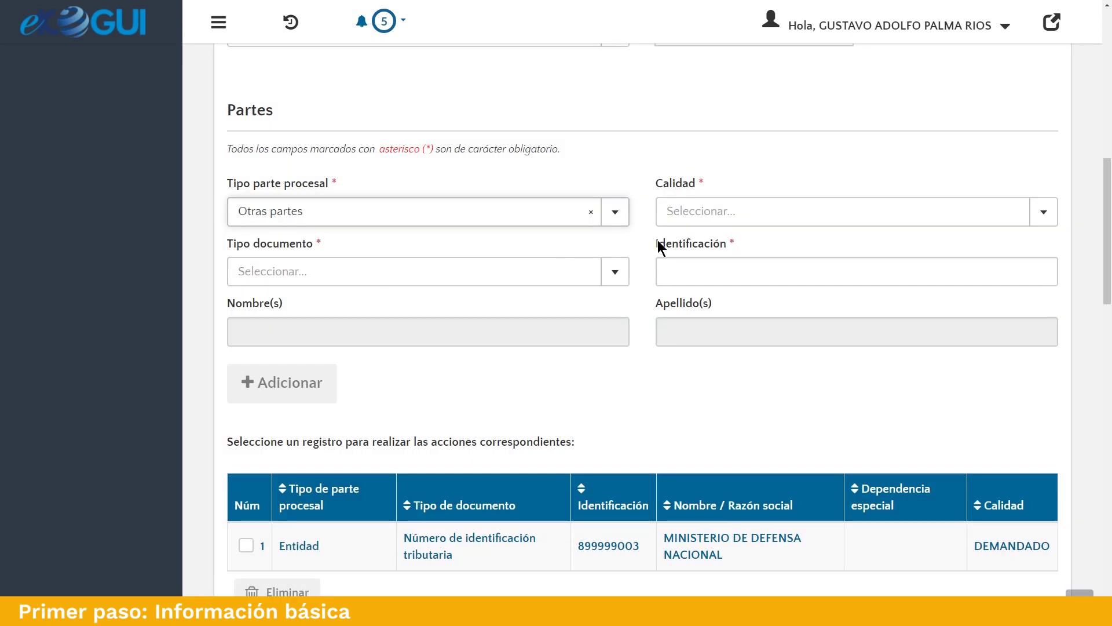
left_click(759, 213)
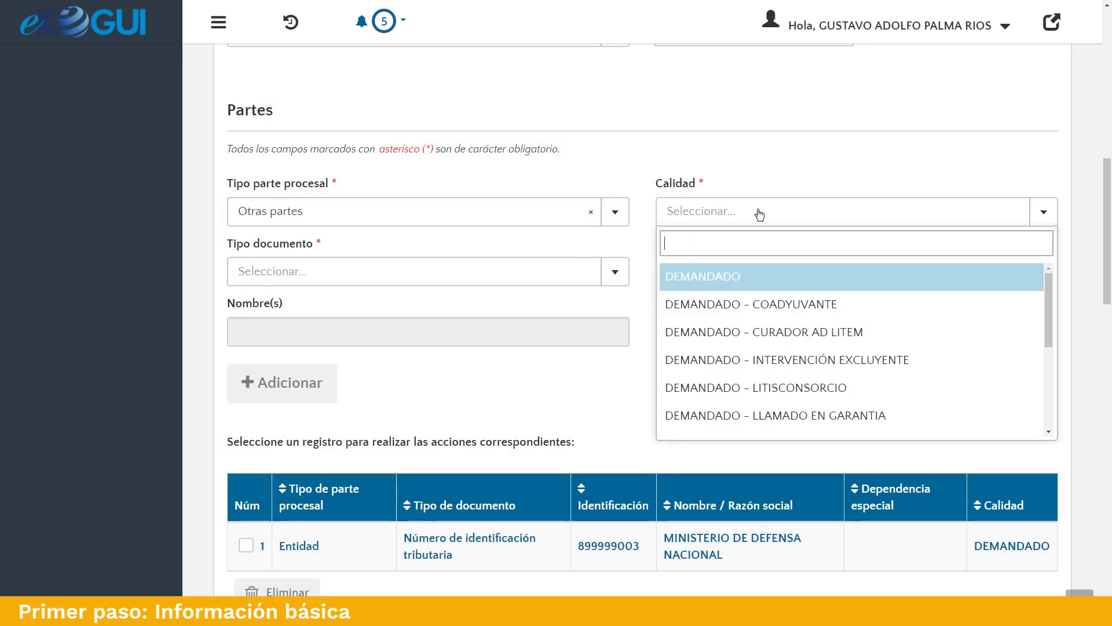
scroll(777, 311, "down", 3)
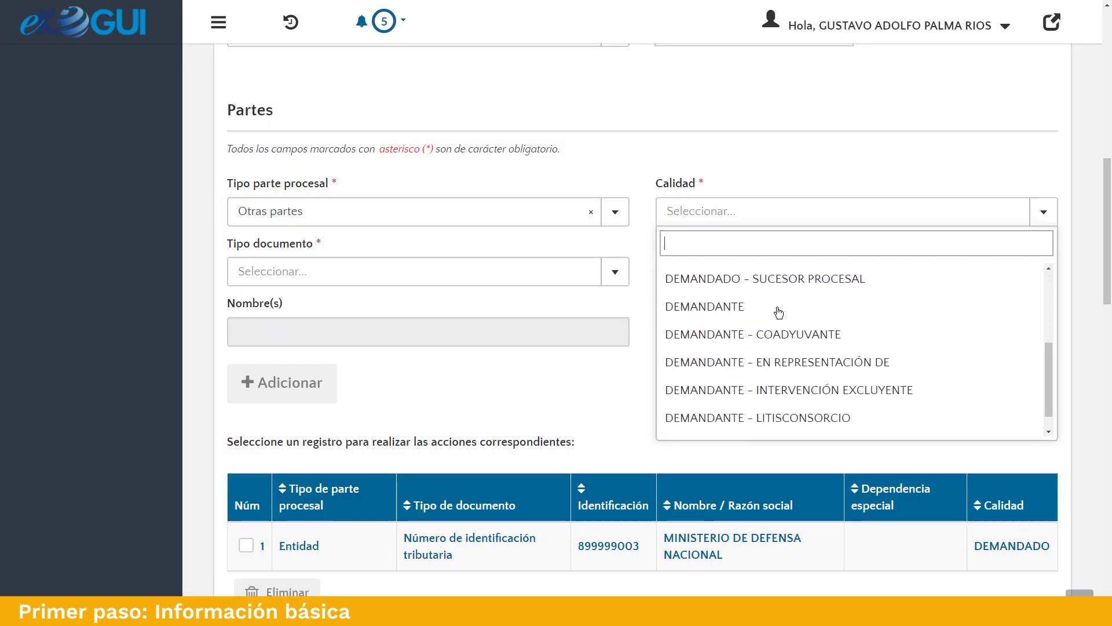
left_click(740, 301)
left_click(383, 282)
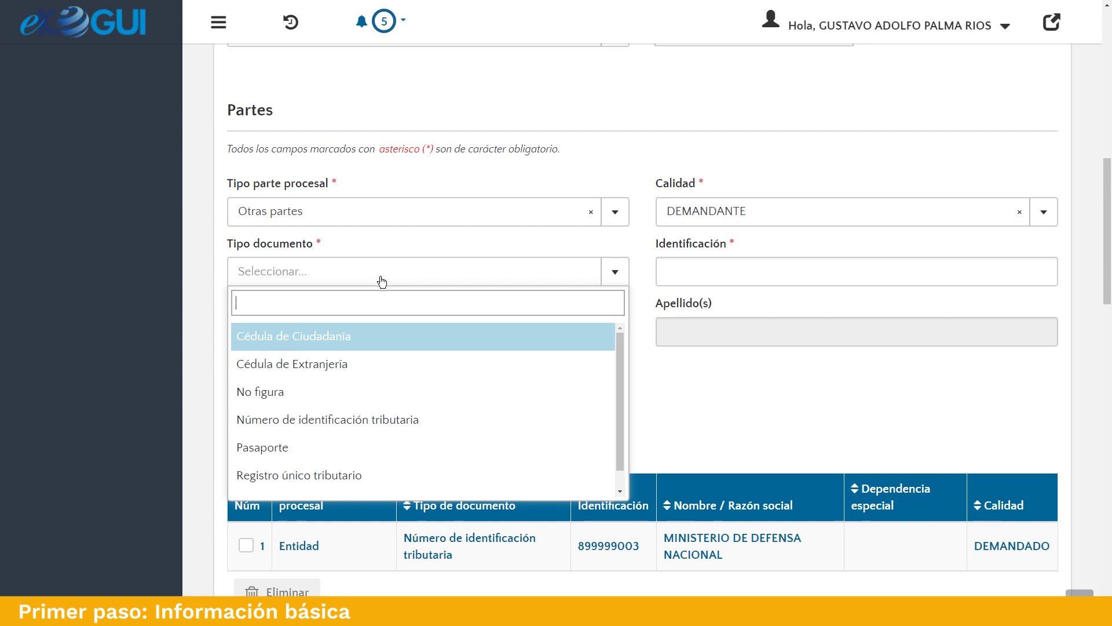
left_click(387, 337)
left_click(689, 264)
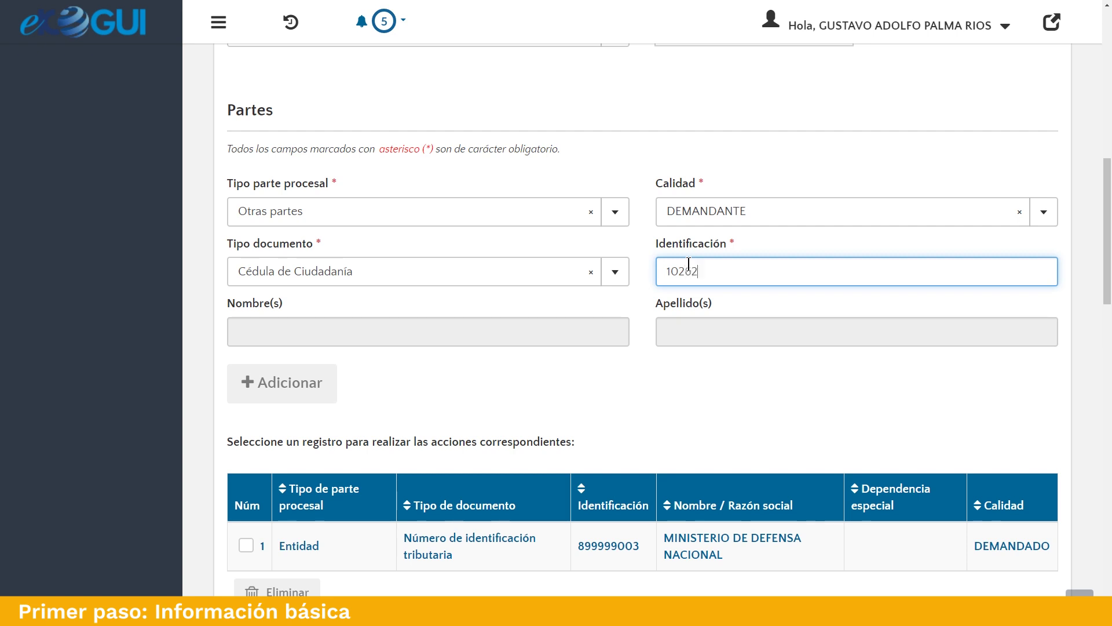
left_click(545, 326)
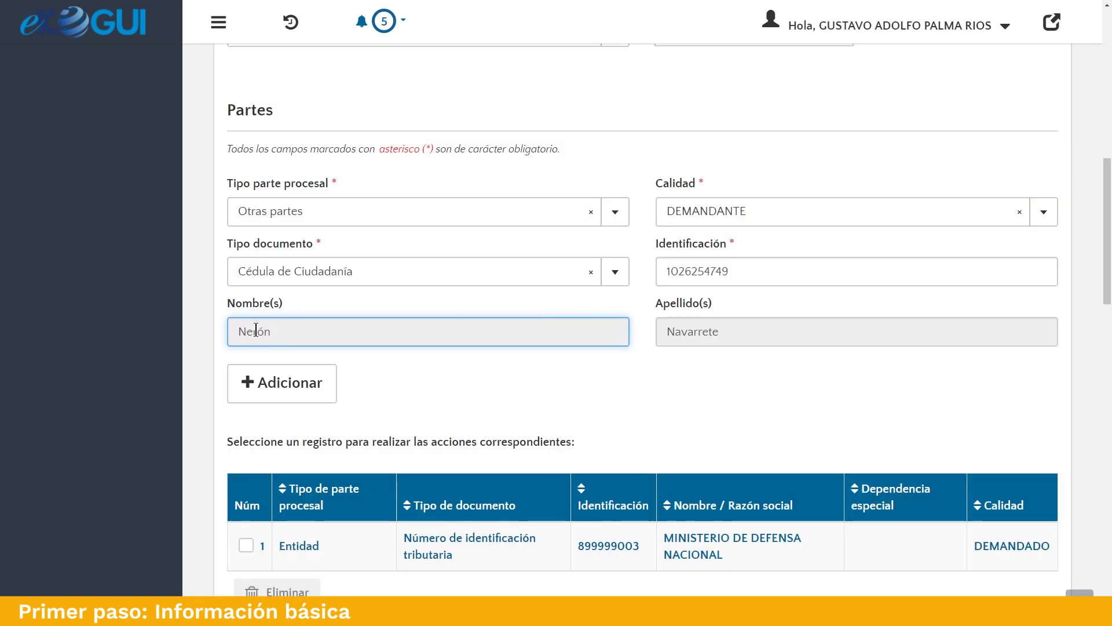
left_click(305, 393)
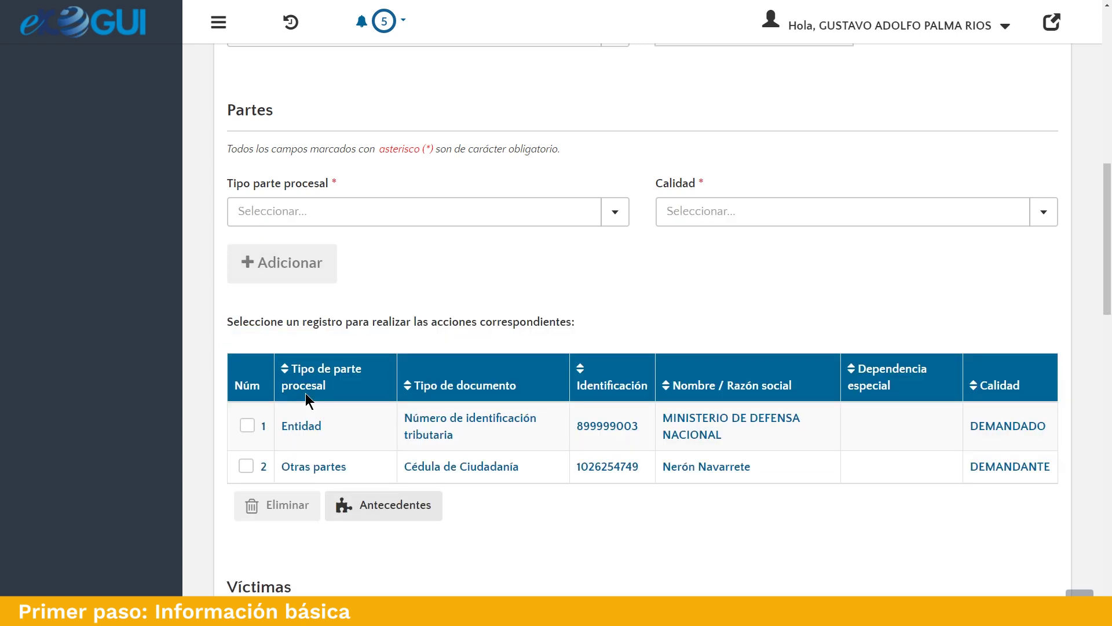
Set the new party to Otras partes, role DEMANDANTE, with document type No figura.
left_click(604, 216)
left_click(327, 306)
left_click(698, 217)
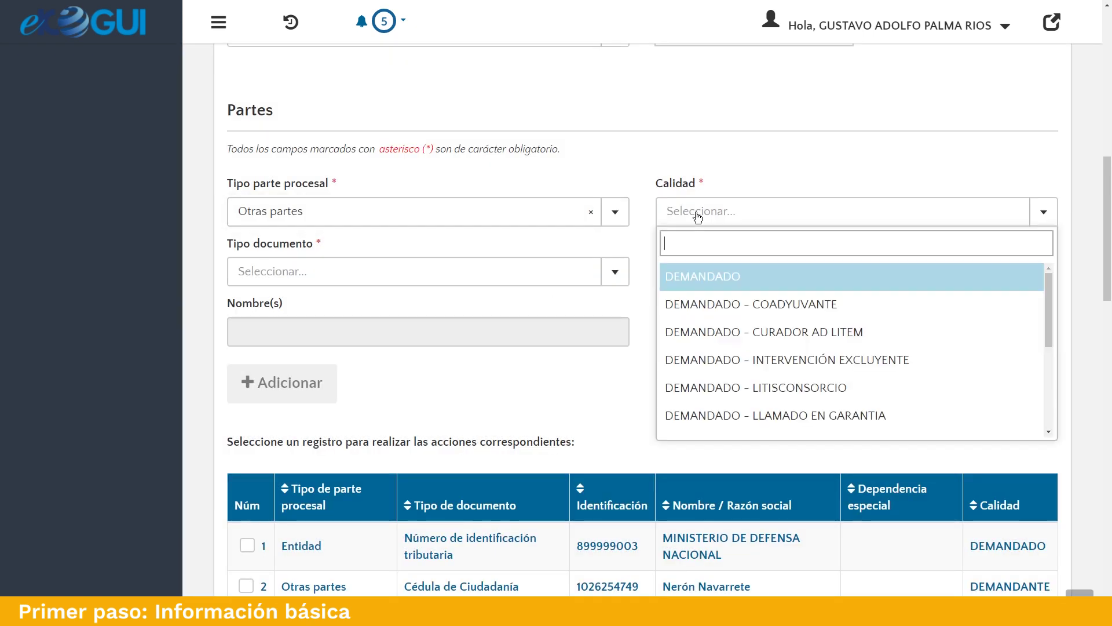
scroll(790, 318, "down", 2)
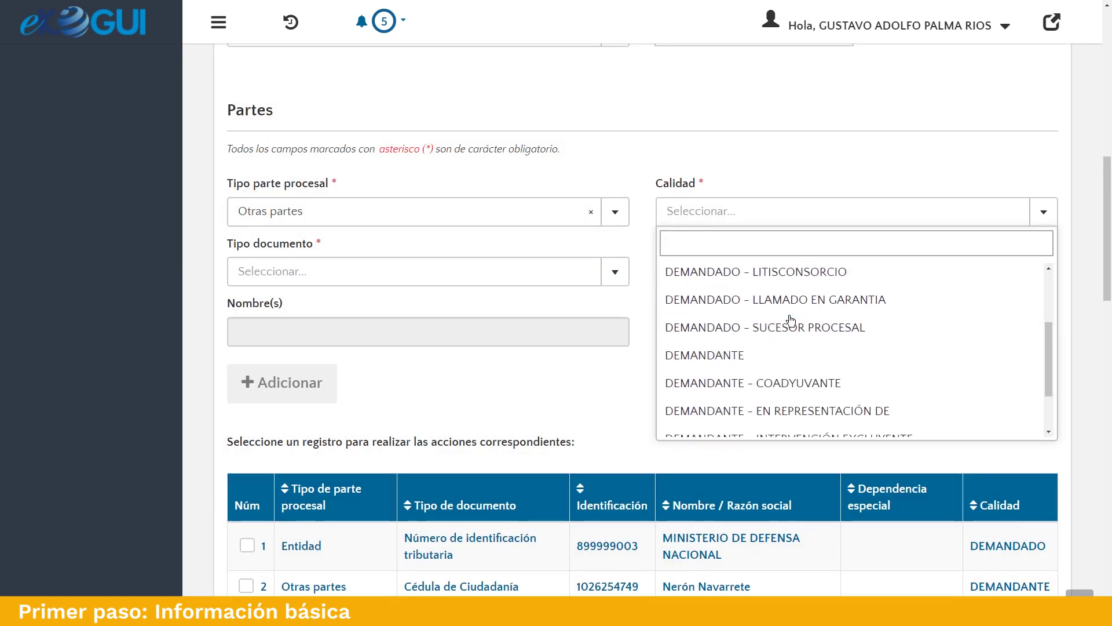
left_click(710, 364)
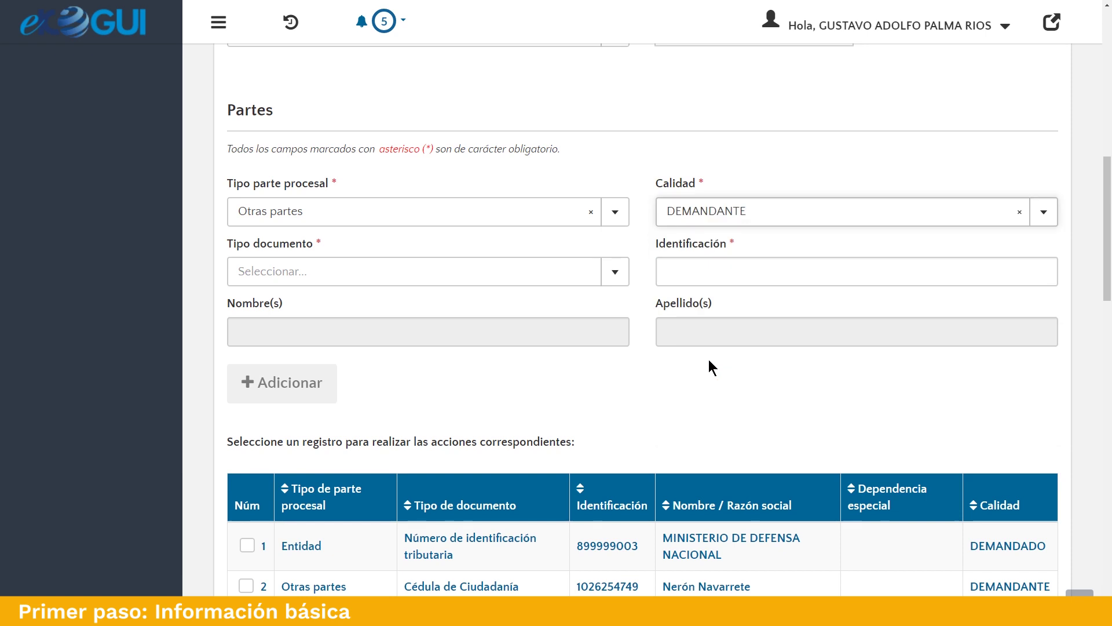
left_click(578, 279)
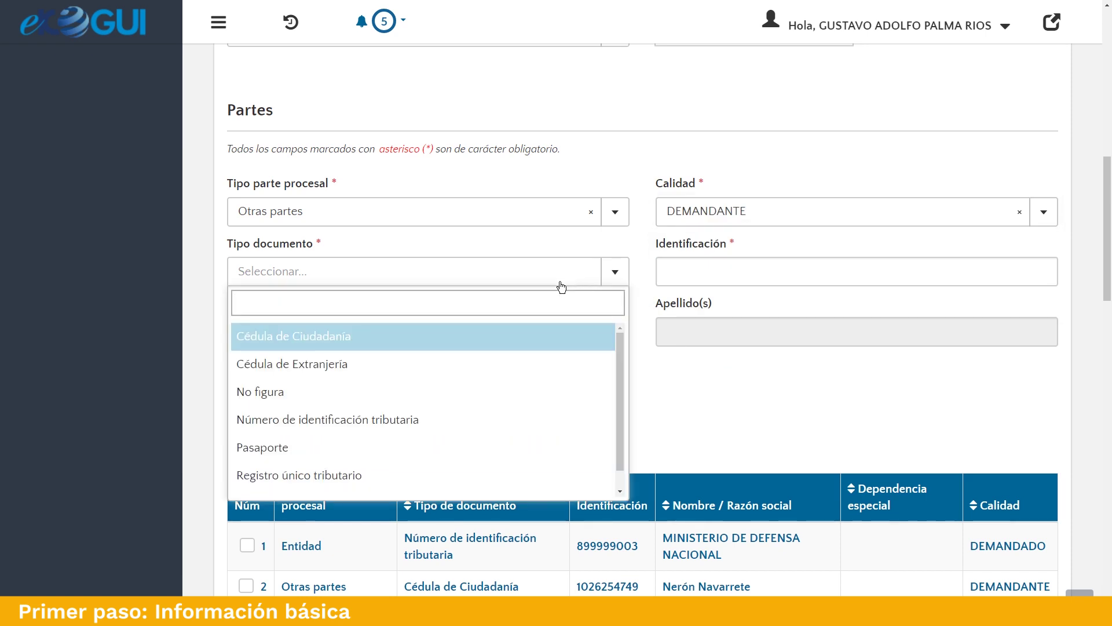
left_click(384, 399)
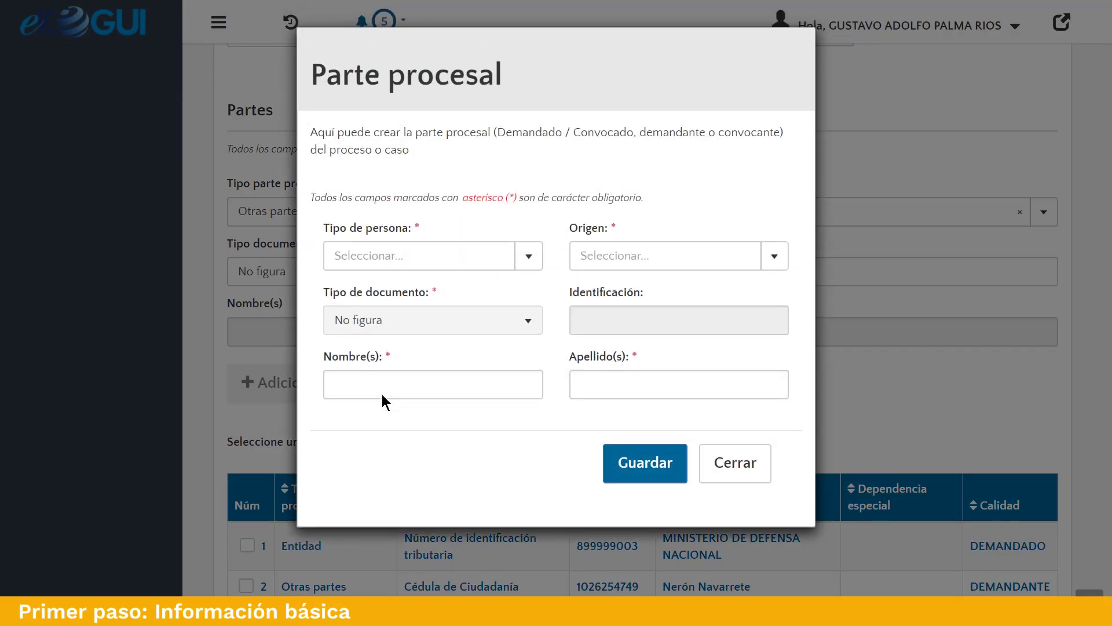
Create the person as a Nacional Persona natural with the claimant's first name and surname, and save.
left_click(529, 257)
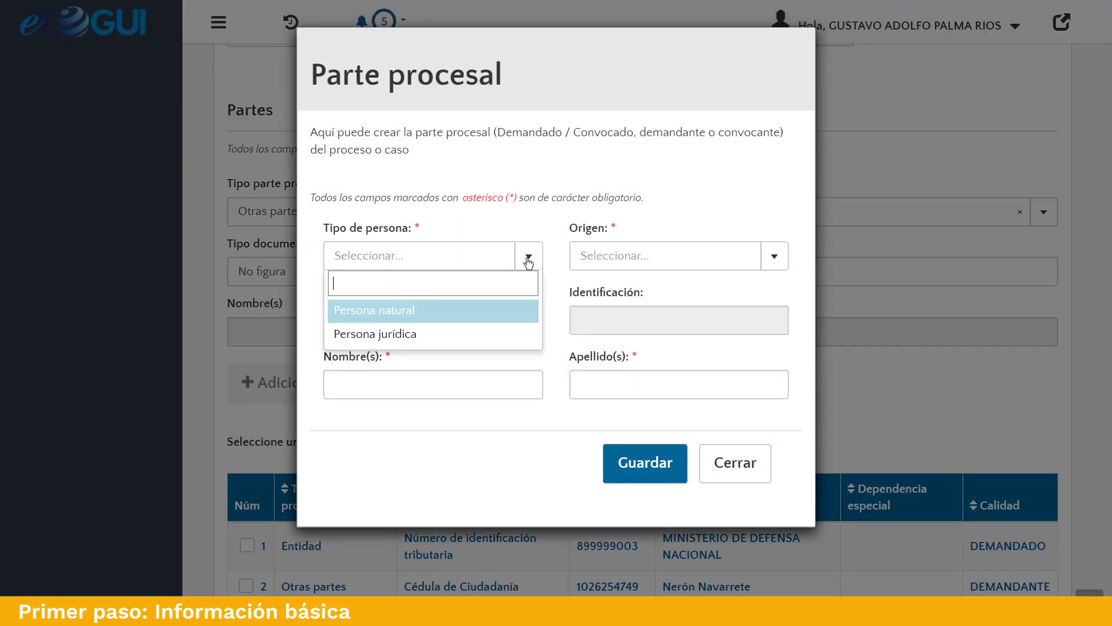
left_click(412, 317)
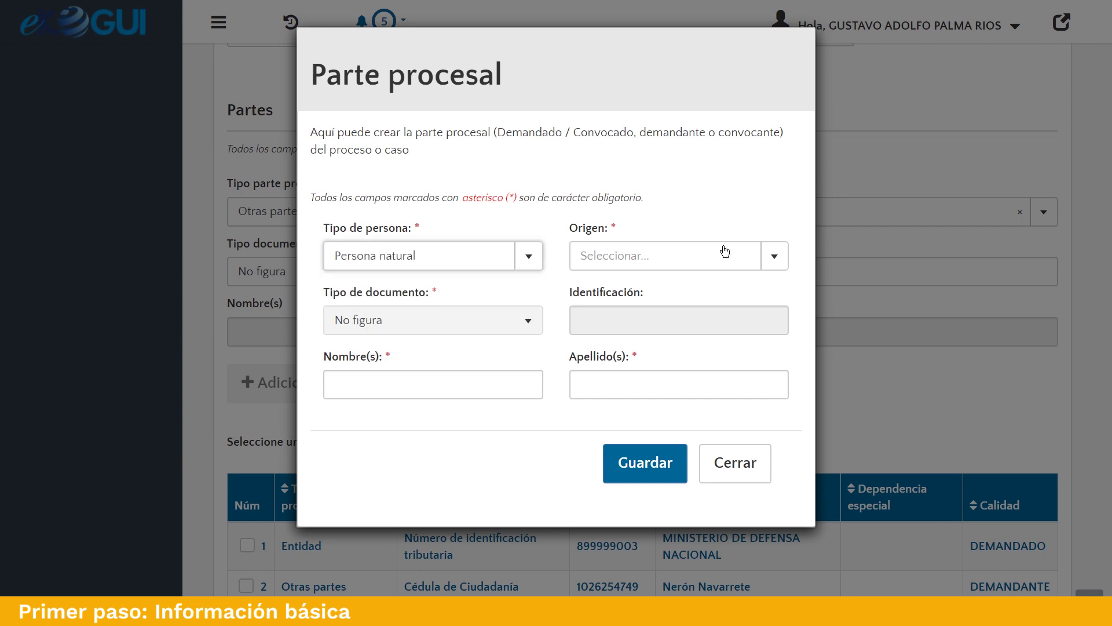
left_click(764, 256)
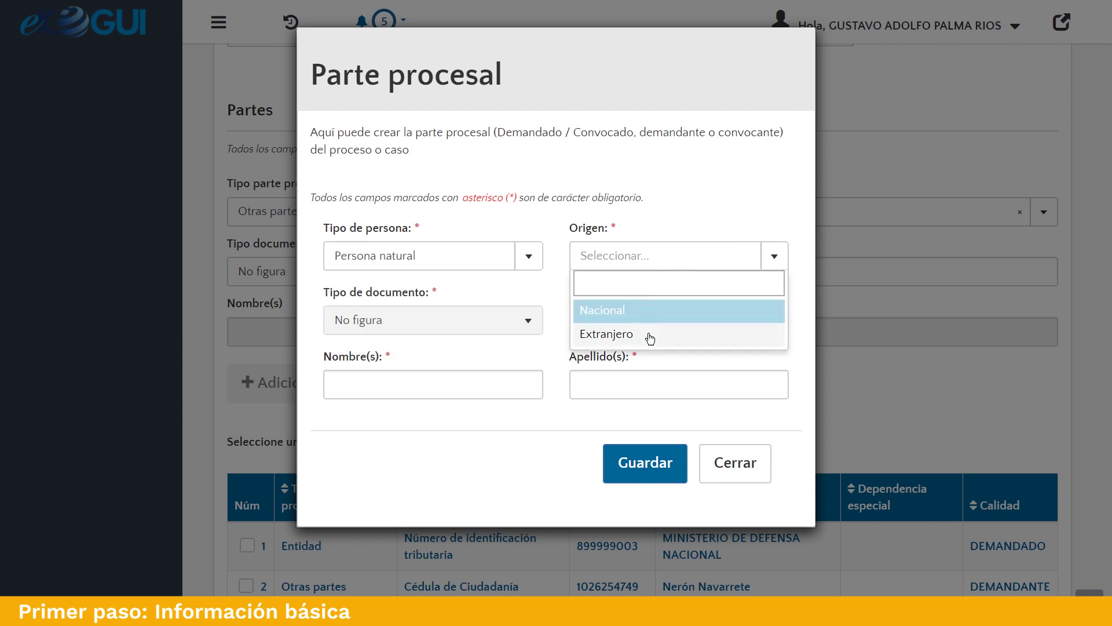
left_click(652, 311)
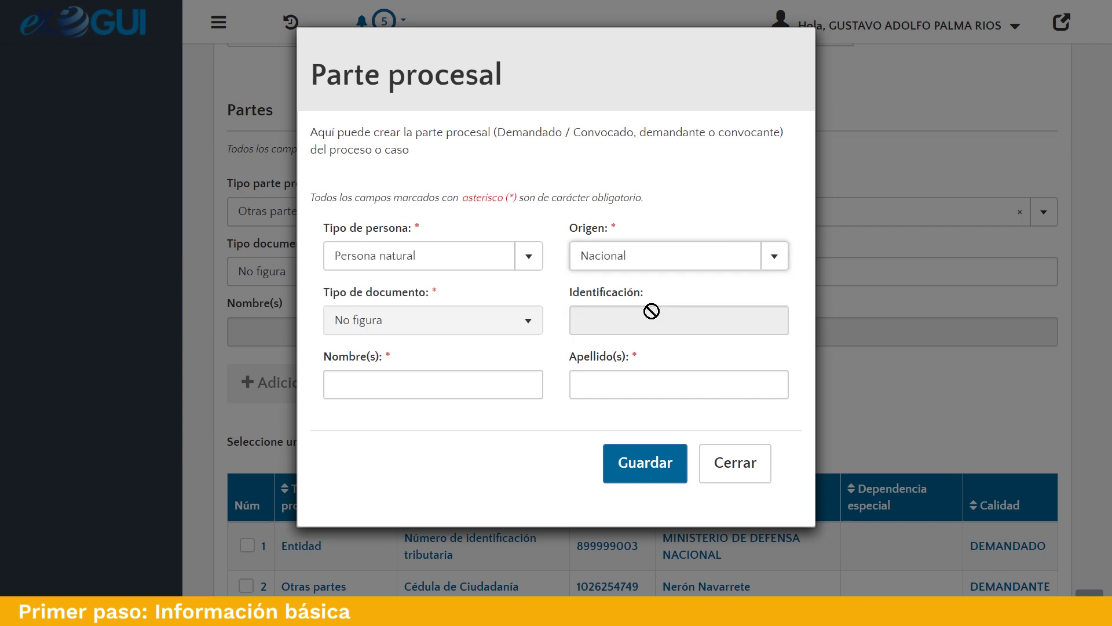
left_click(470, 387)
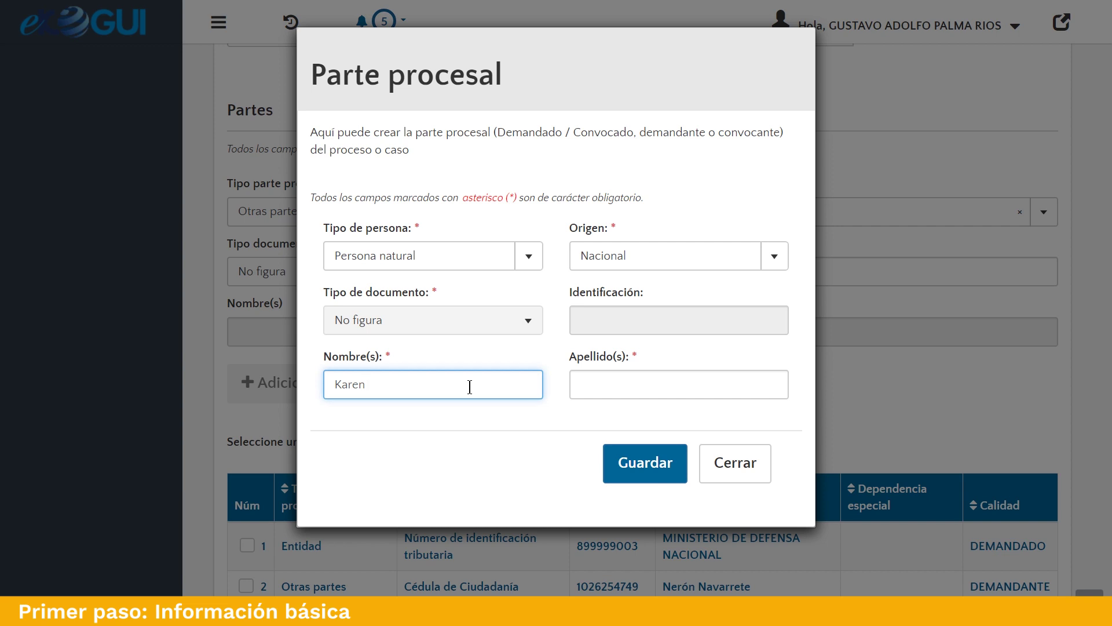
key("Tab")
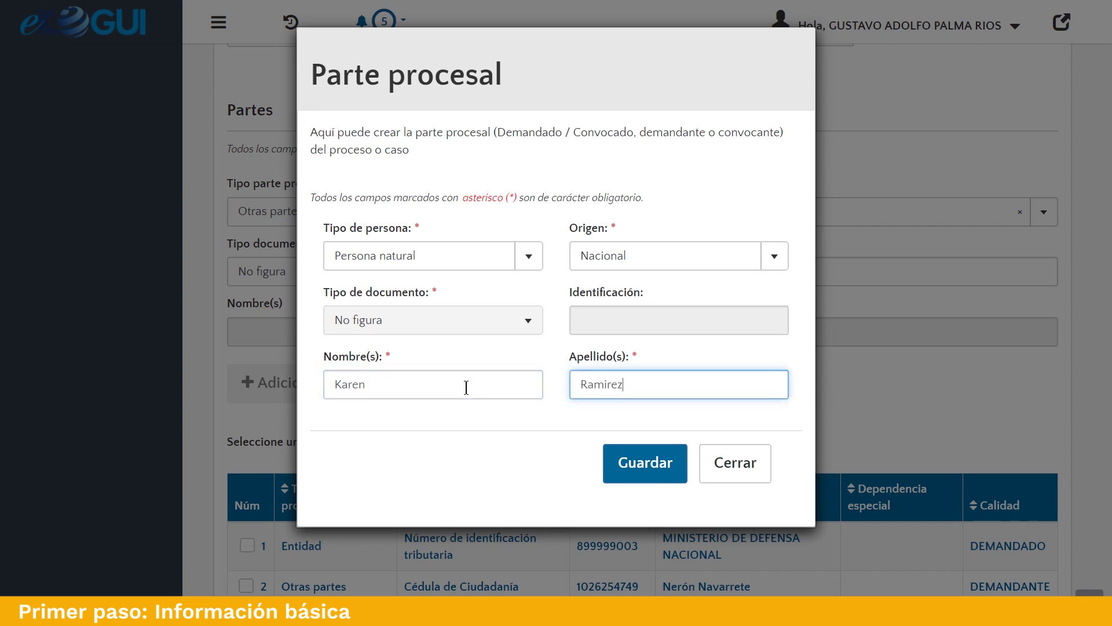
left_click(628, 462)
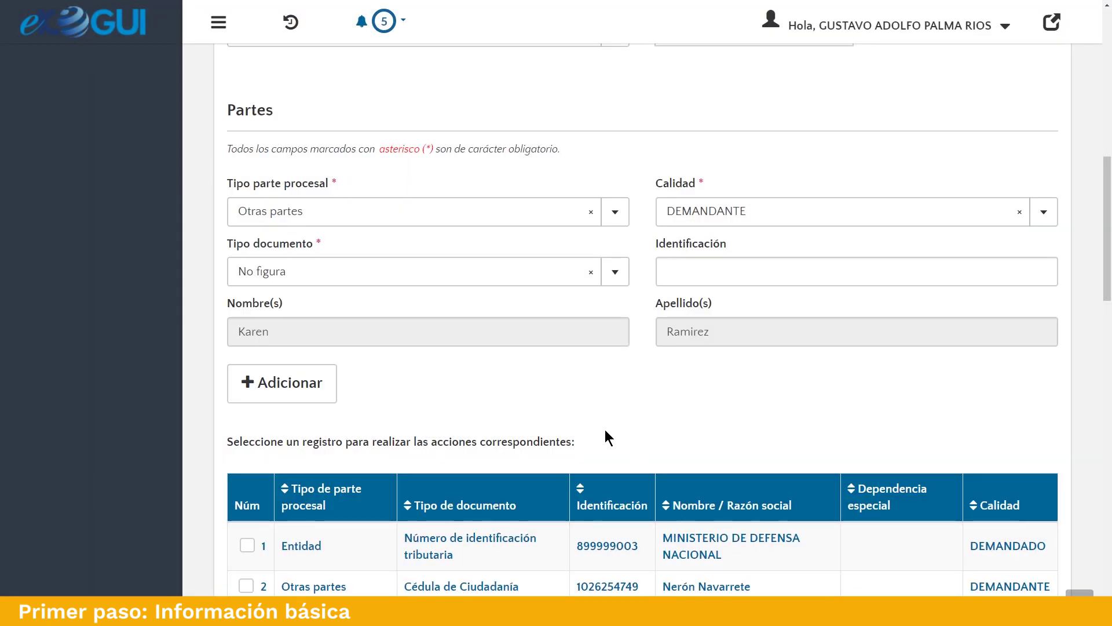
Add the No figura claimant to Partes, then review and close the identified claimant's Antecedentes history.
left_click(296, 392)
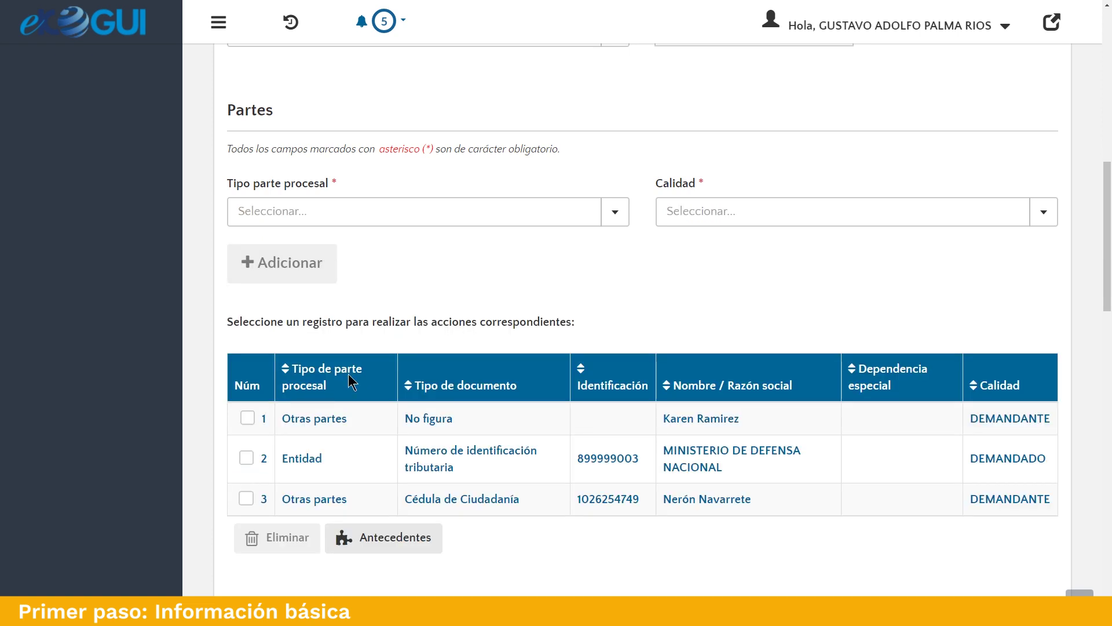
scroll(524, 323, "down", 3)
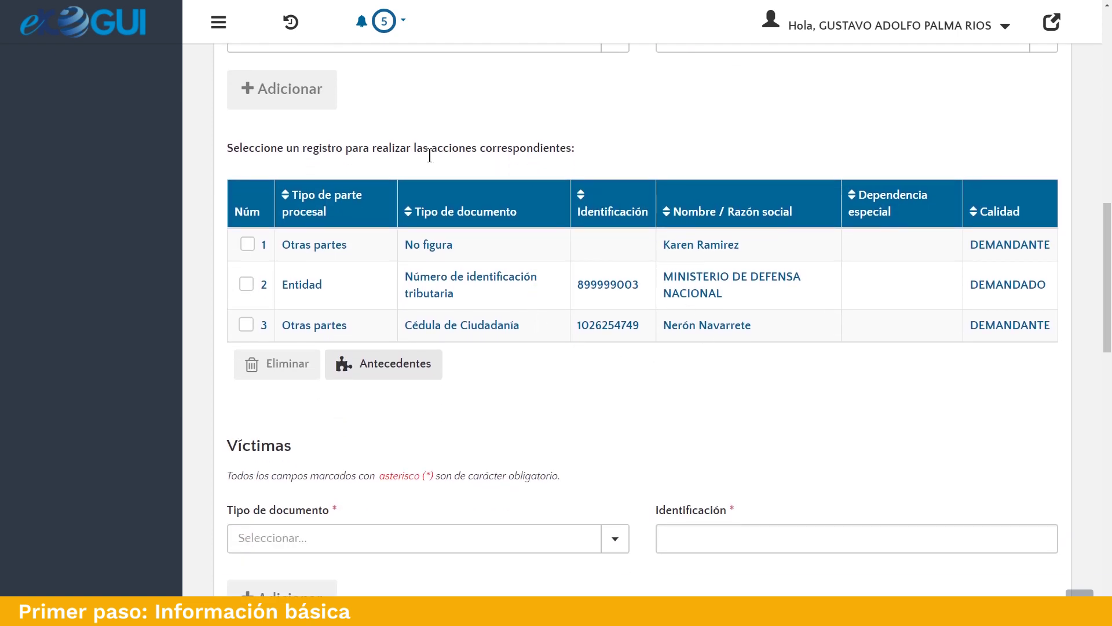
left_click(392, 372)
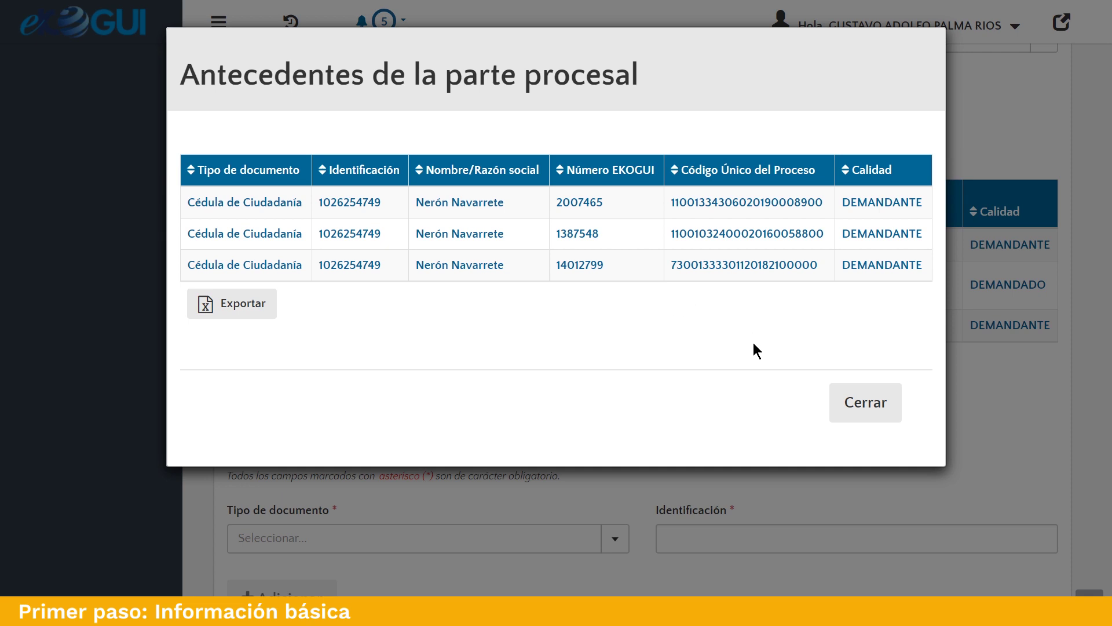
left_click(876, 411)
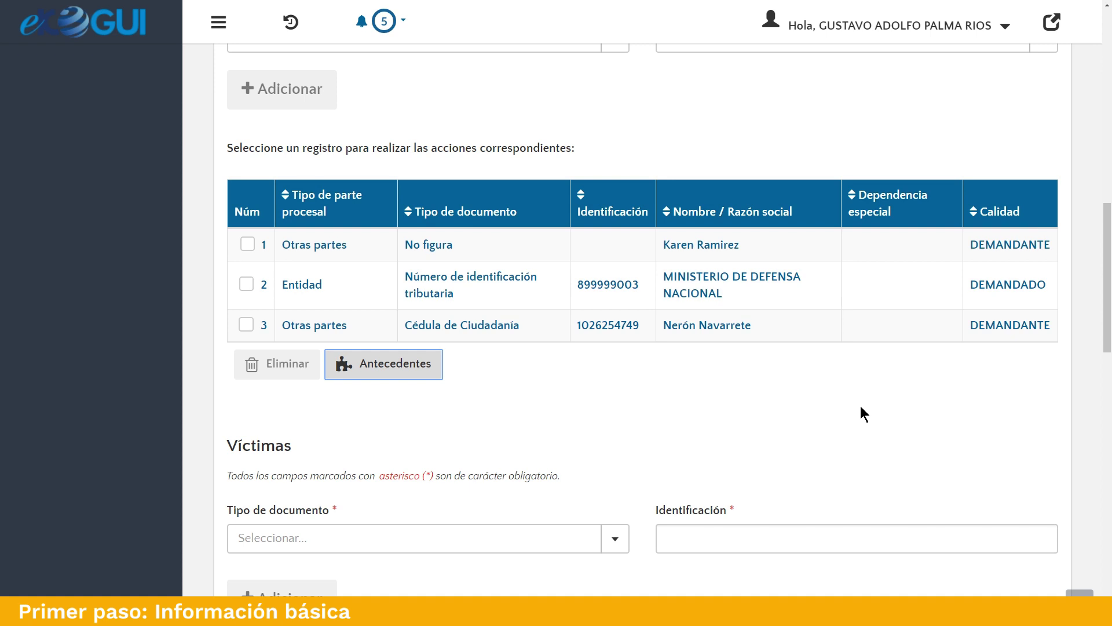
scroll(862, 412, "down", 4)
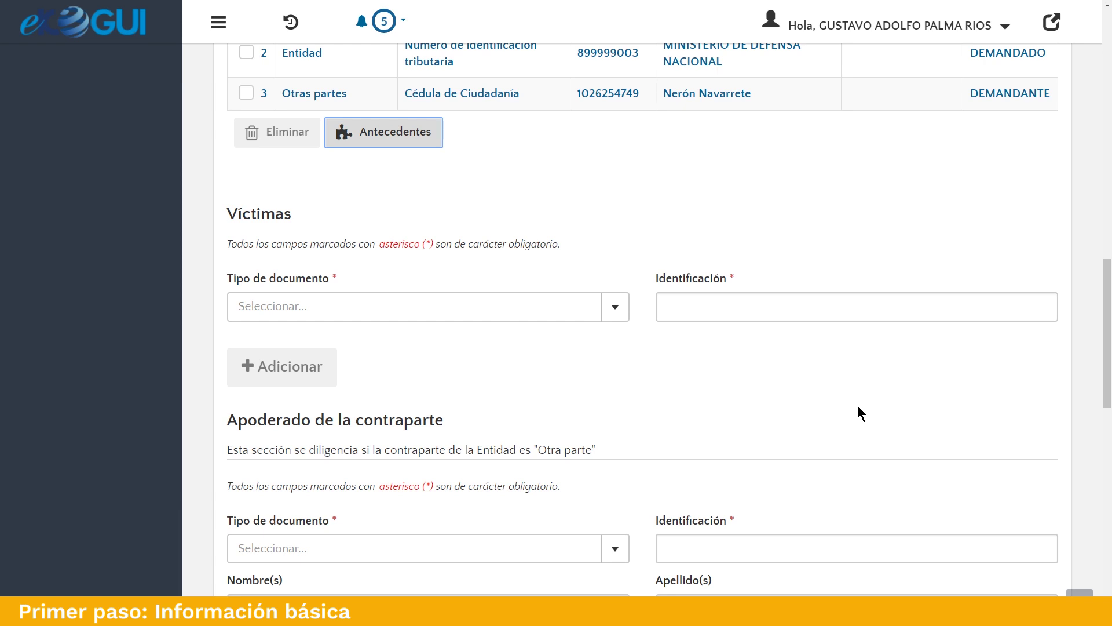
Add a victim by Cédula de Ciudadanía, entering the victim's ID number so the name auto-fills.
left_click(492, 317)
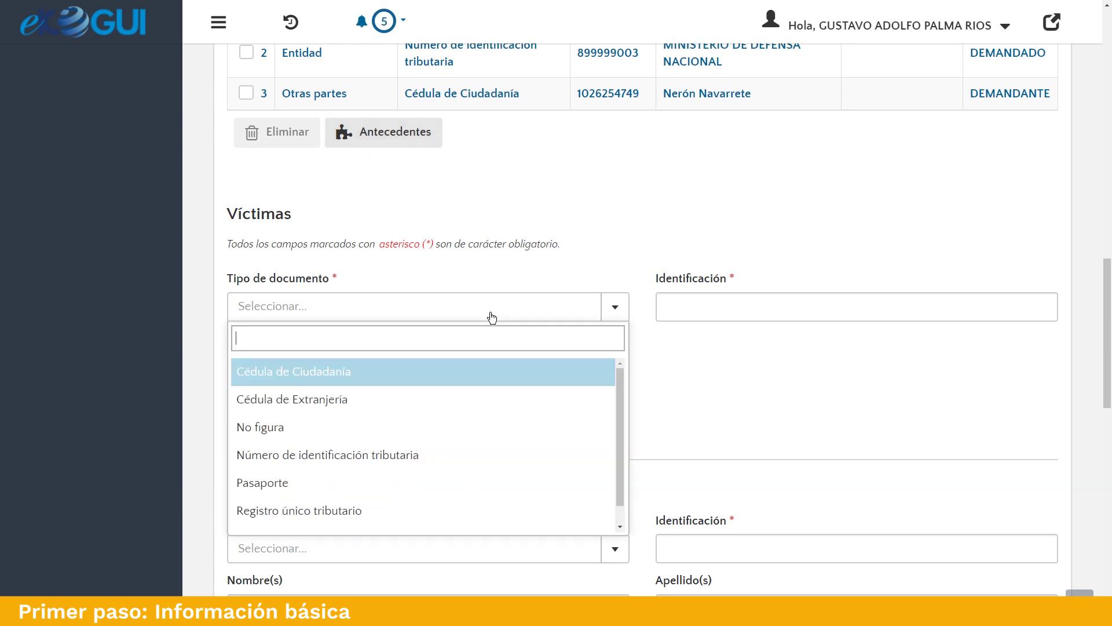
left_click(402, 373)
left_click(687, 307)
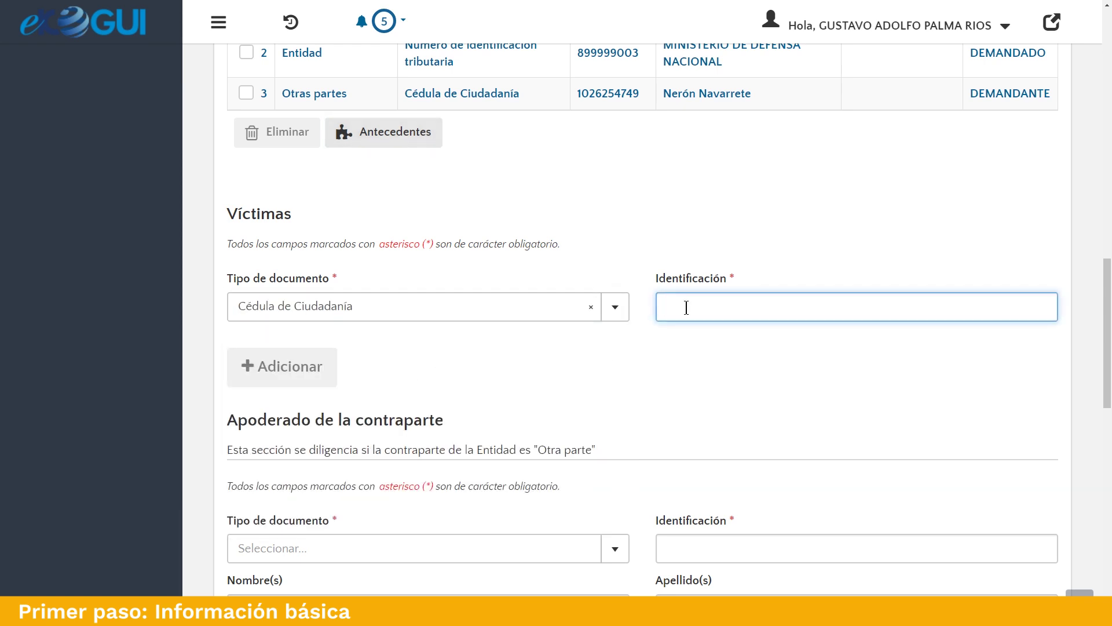
left_click(717, 338)
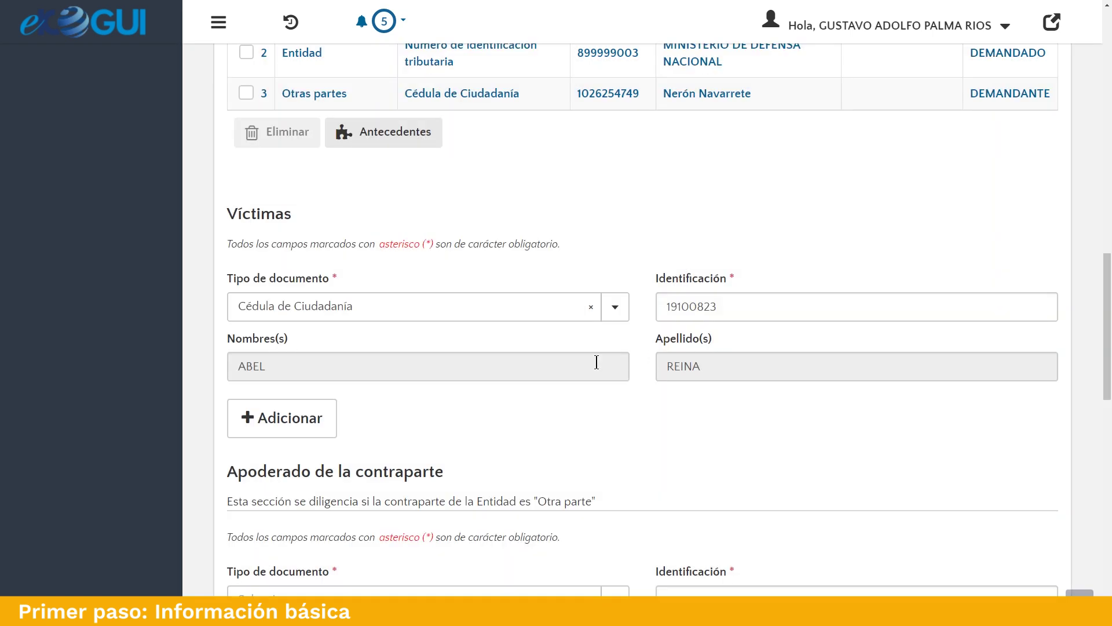
left_click(315, 428)
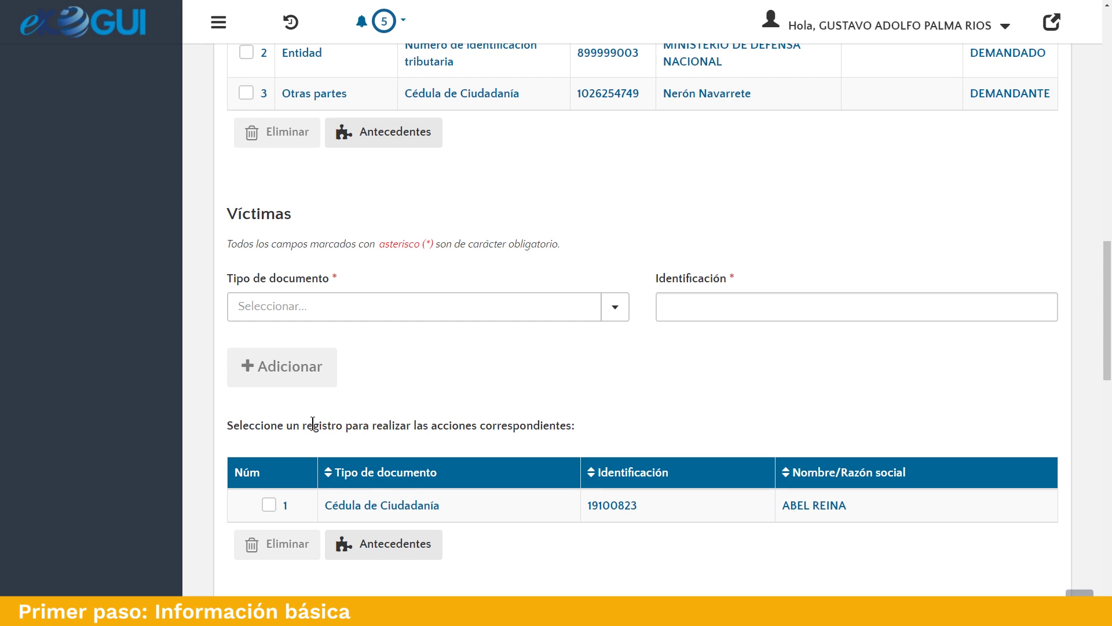
scroll(499, 359, "down", 5)
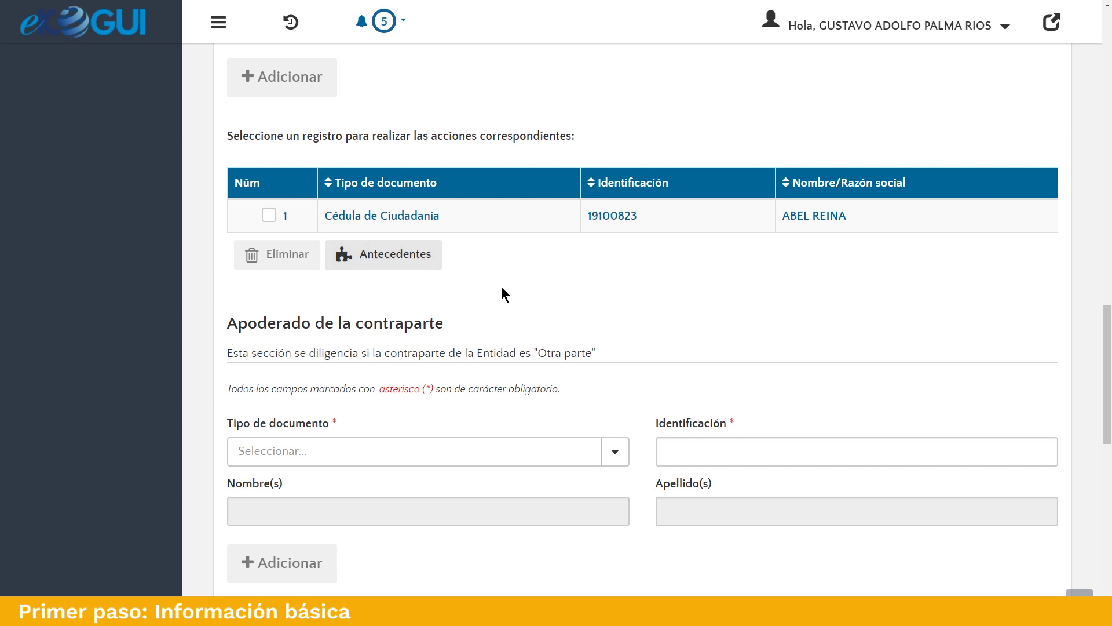
Add the opposing attorney by Cédula de Ciudadanía, entering their ID number to load the names.
scroll(502, 290, "down", 3)
left_click(576, 286)
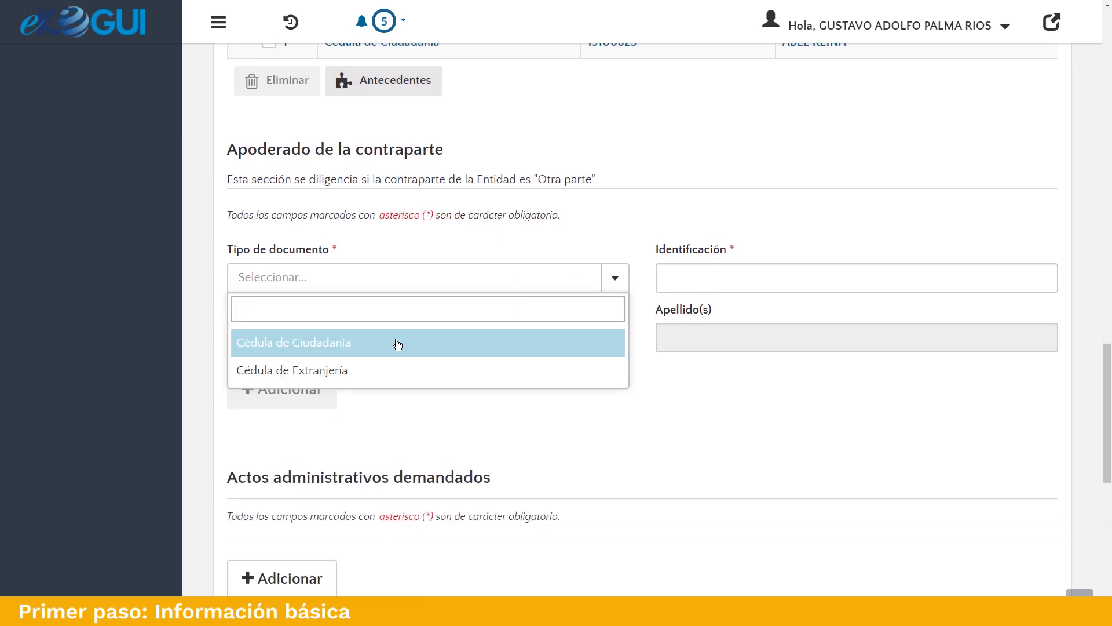
left_click(398, 344)
left_click(683, 277)
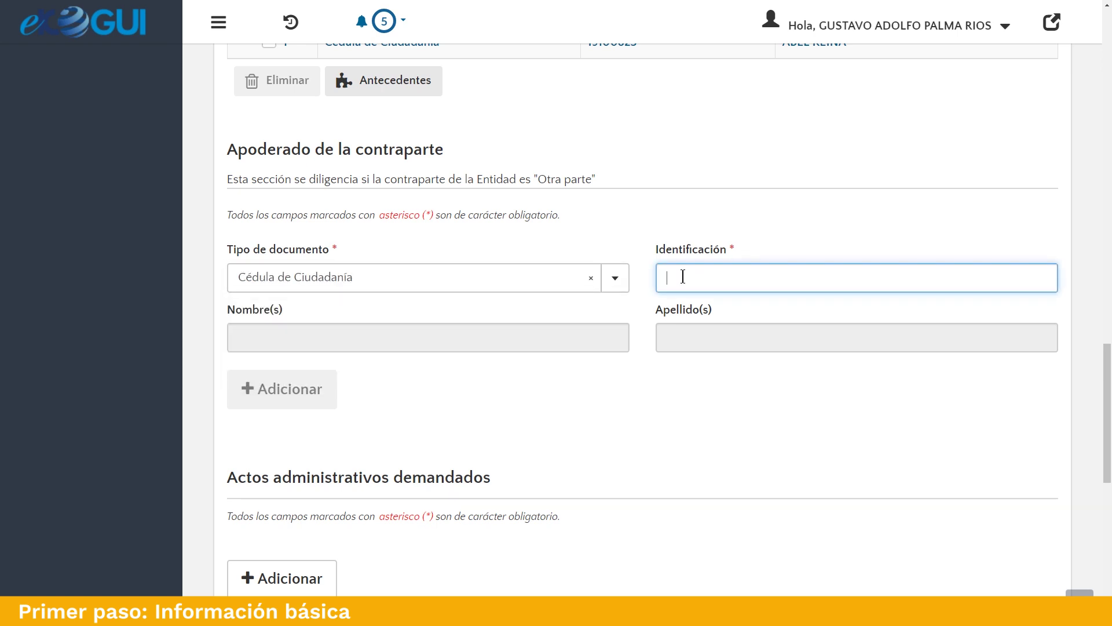
left_click(576, 325)
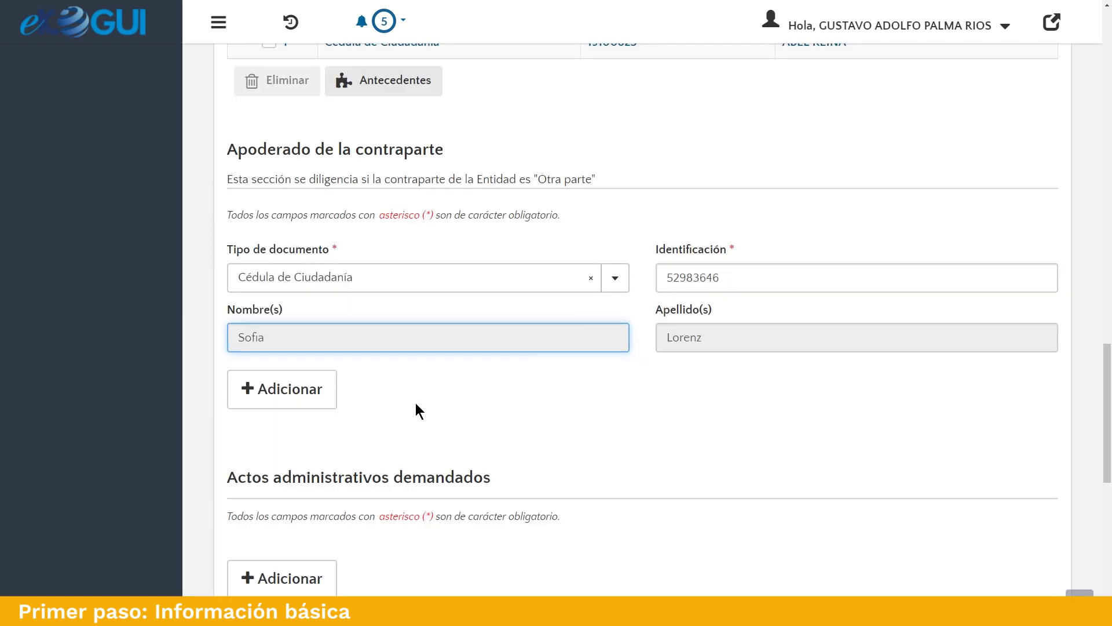
left_click(304, 394)
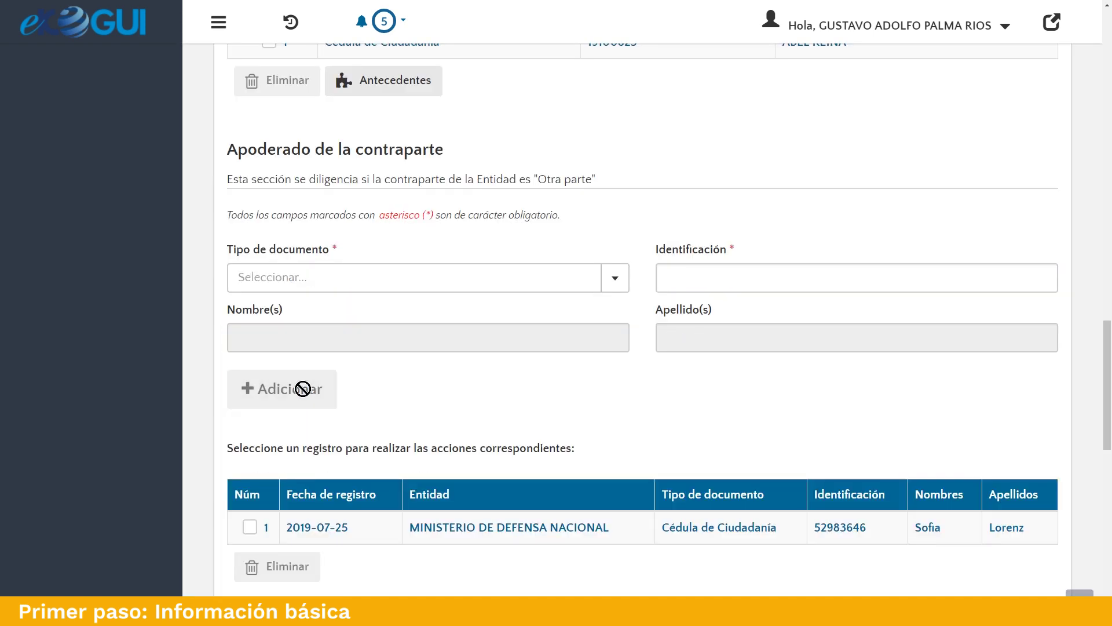
scroll(451, 398, "down", 4)
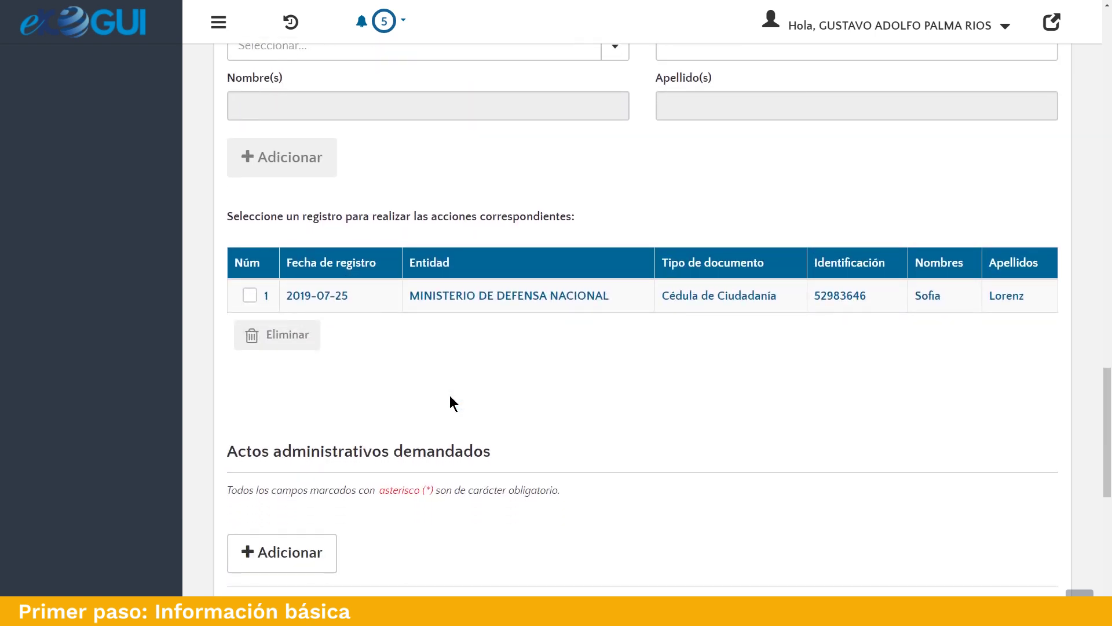
scroll(450, 397, "down", 2)
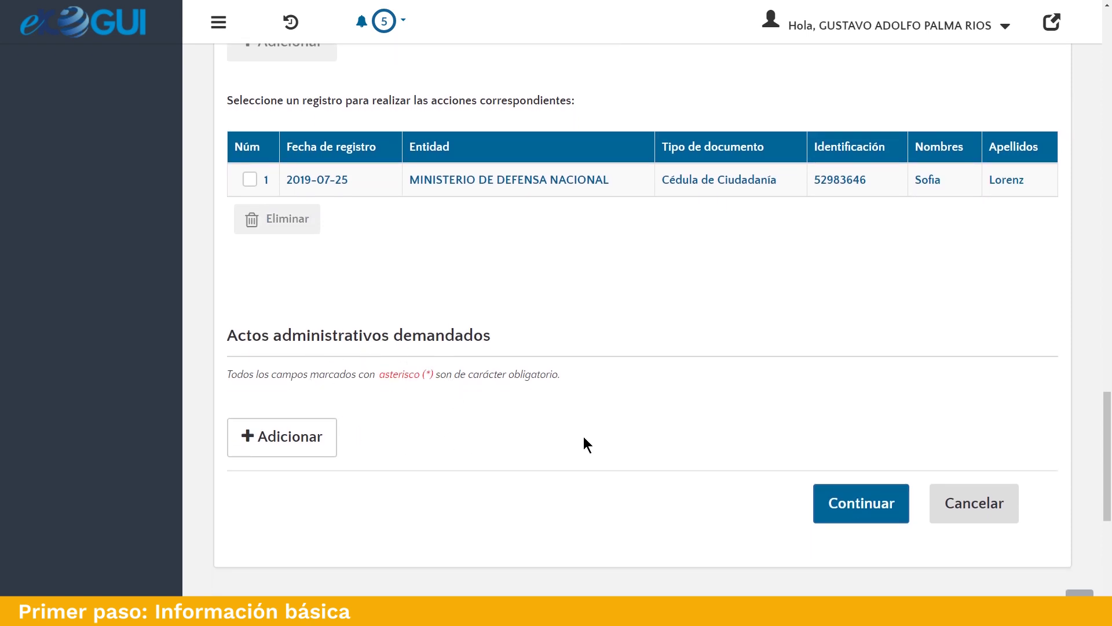
Save an Actos administrativos entry of type ACUERDO, number 012, dated 2017/05/11.
left_click(282, 436)
left_click(524, 205)
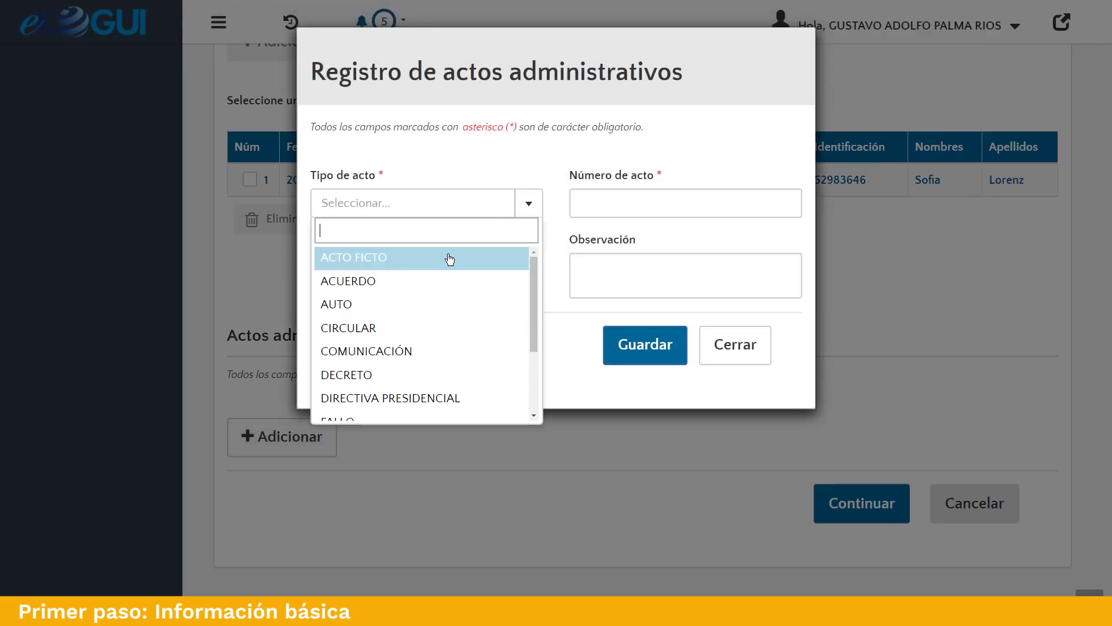
left_click(434, 282)
left_click(640, 192)
type("012")
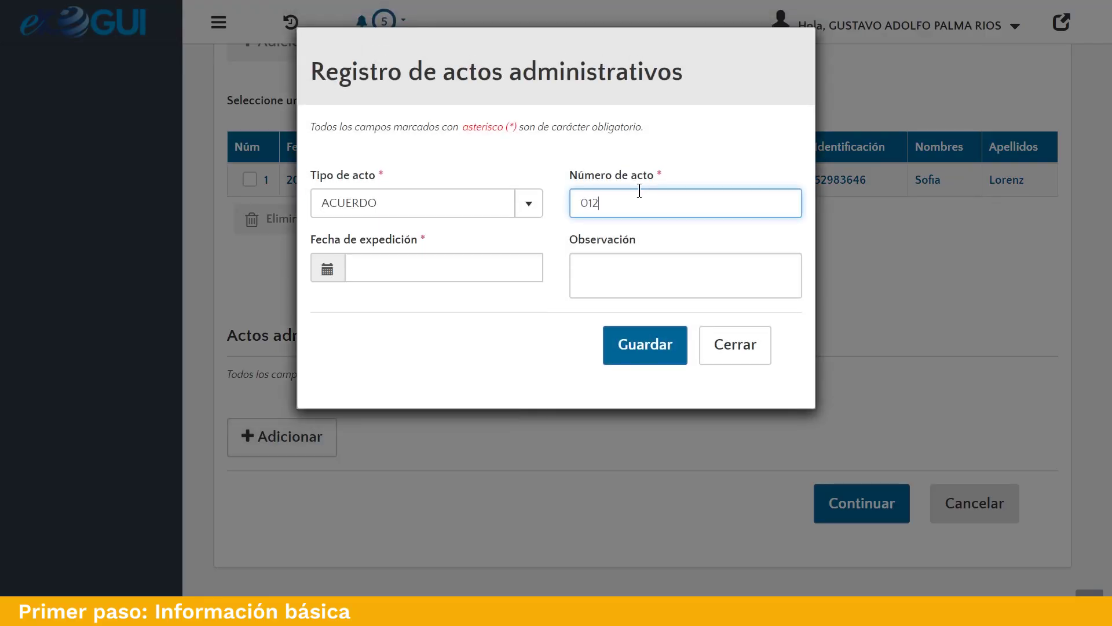
left_click(327, 270)
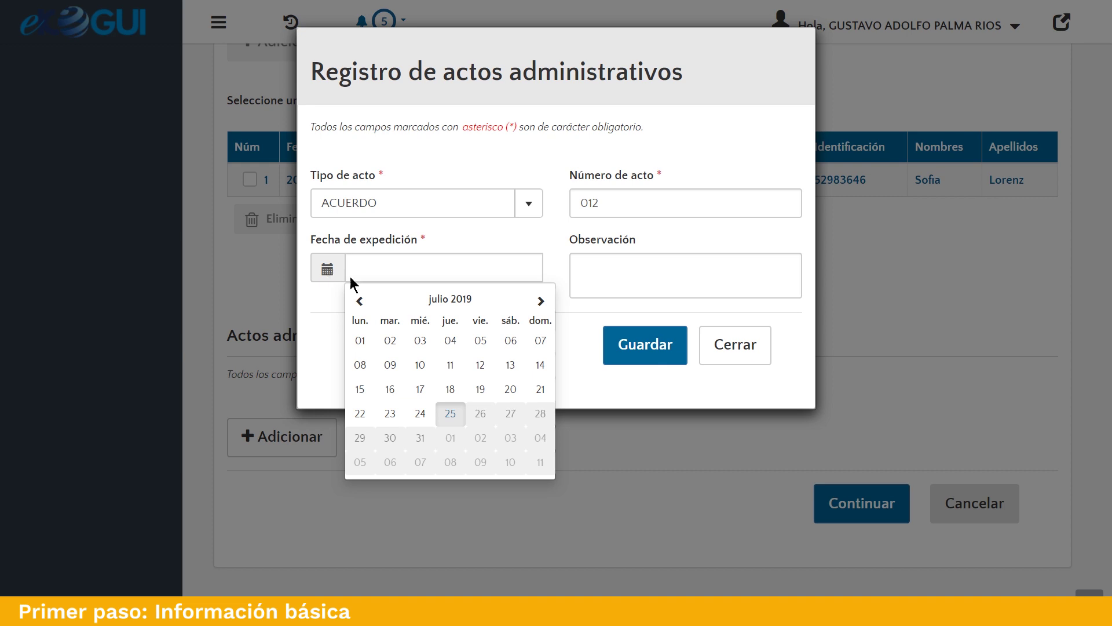
left_click(435, 306)
left_click(377, 304)
left_click(377, 304)
left_click(446, 352)
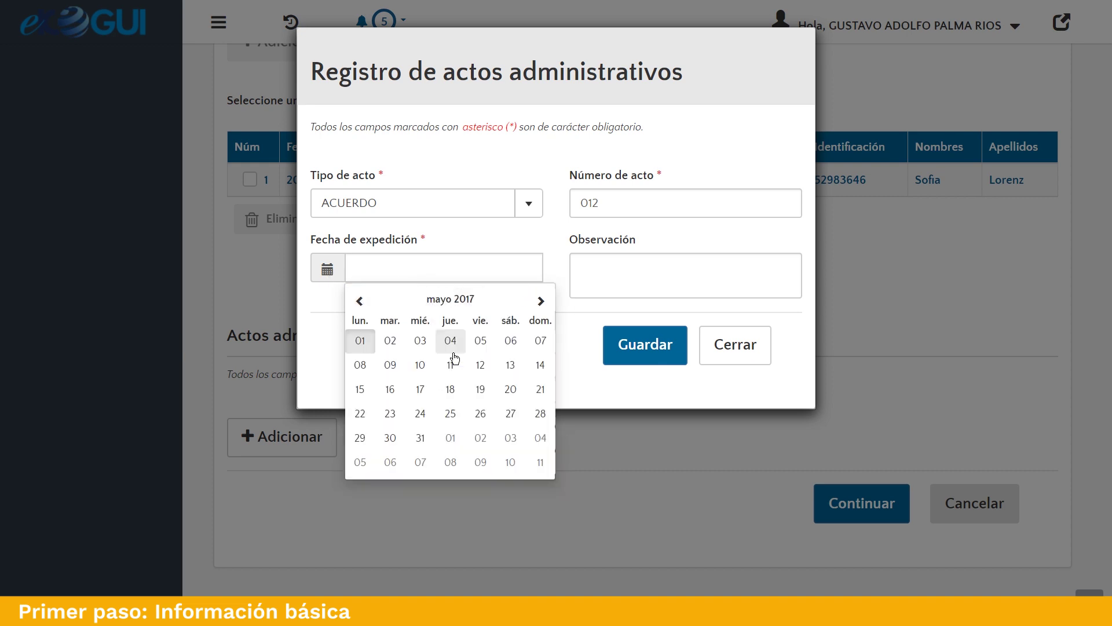
left_click(448, 365)
left_click(637, 350)
scroll(637, 376, "down", 3)
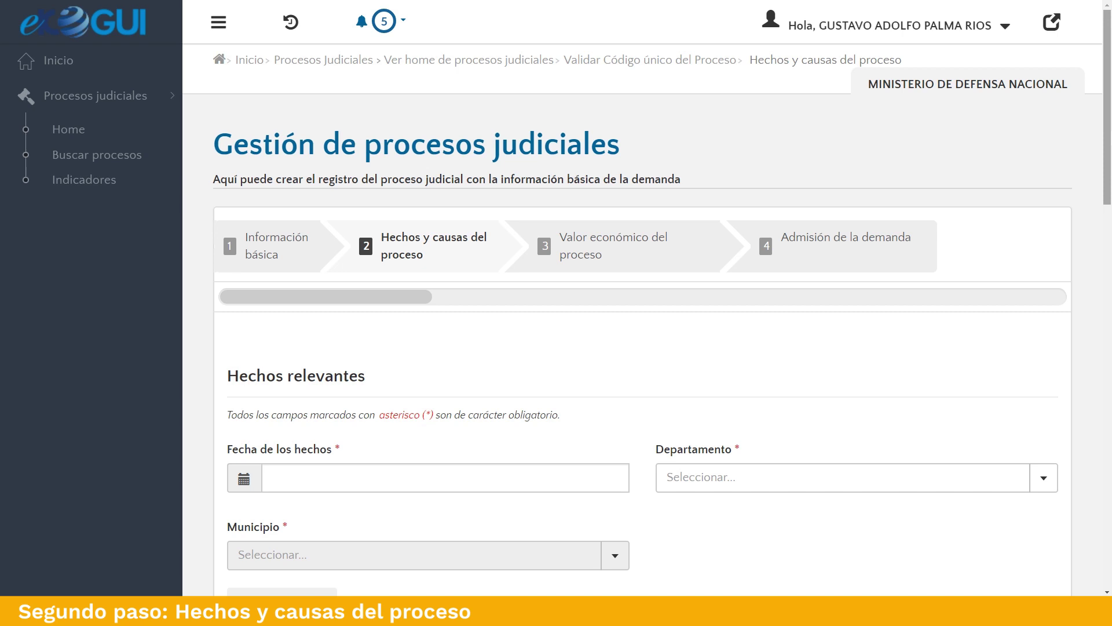
Set the Fecha de los hechos to 2016/02/02.
scroll(1019, 124, "down", 5)
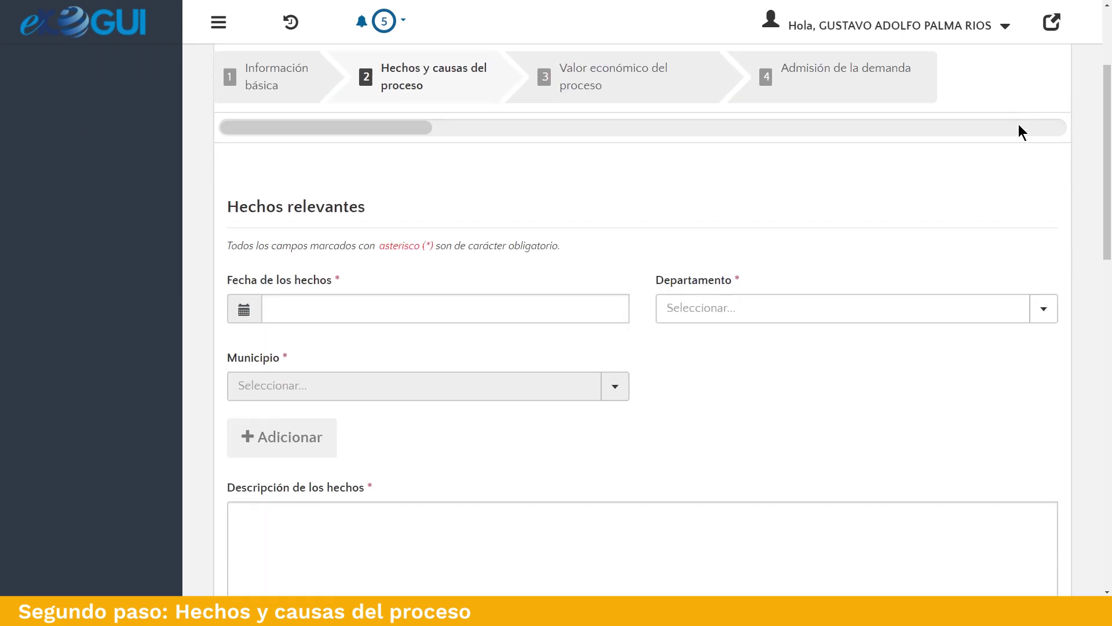
left_click(244, 189)
left_click(364, 226)
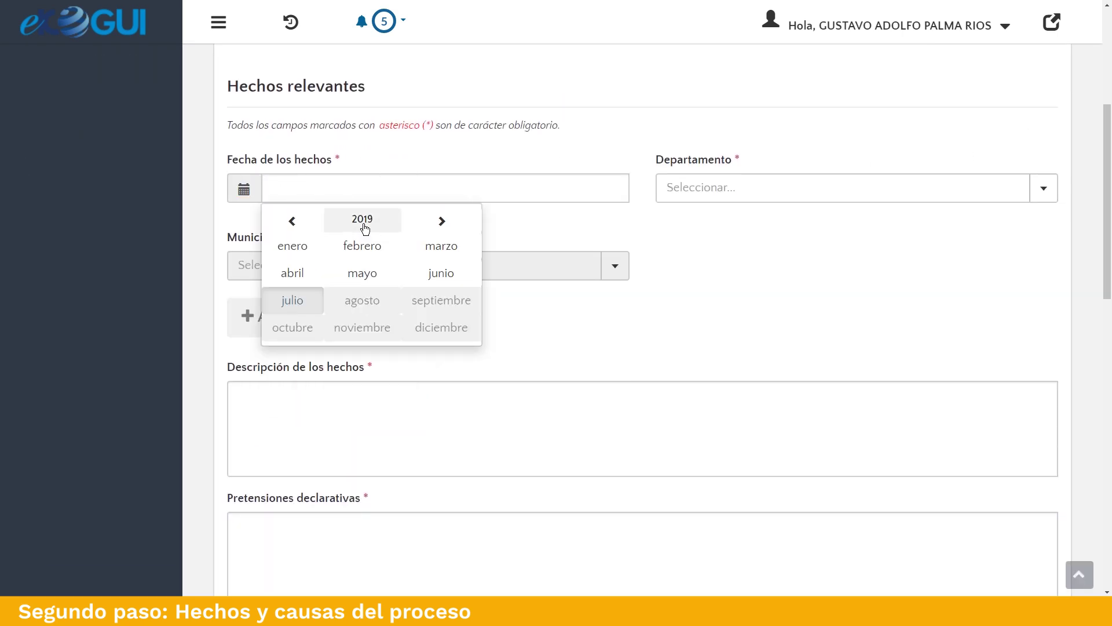
left_click(294, 220)
left_click(295, 223)
left_click(295, 223)
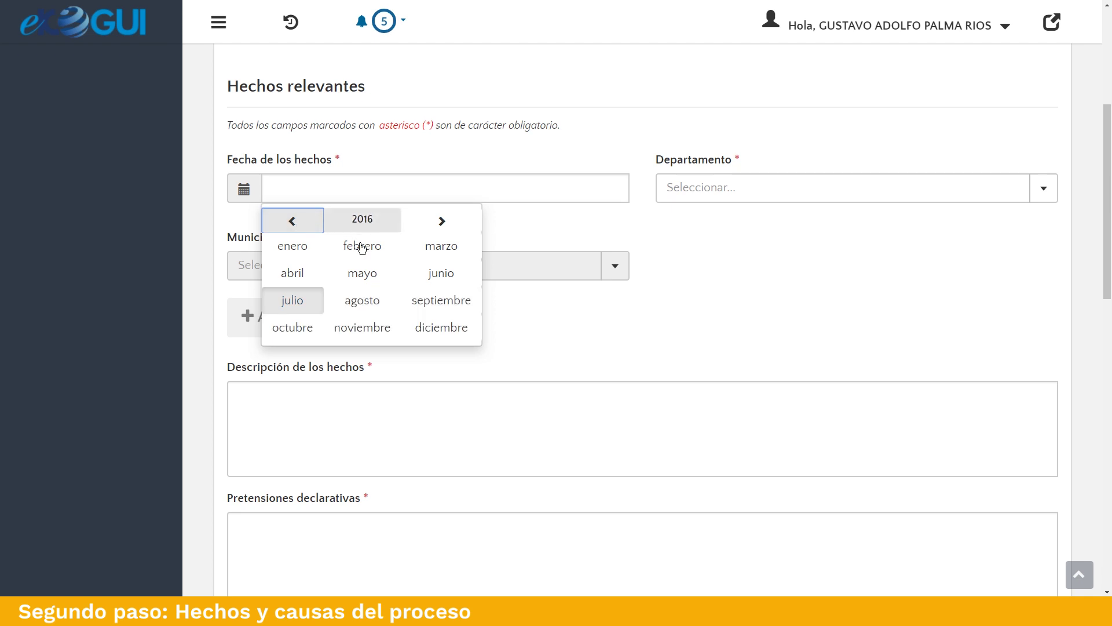
left_click(362, 246)
left_click(308, 259)
Add TOLIMA / IBAGUE as the place of the facts.
left_click(756, 195)
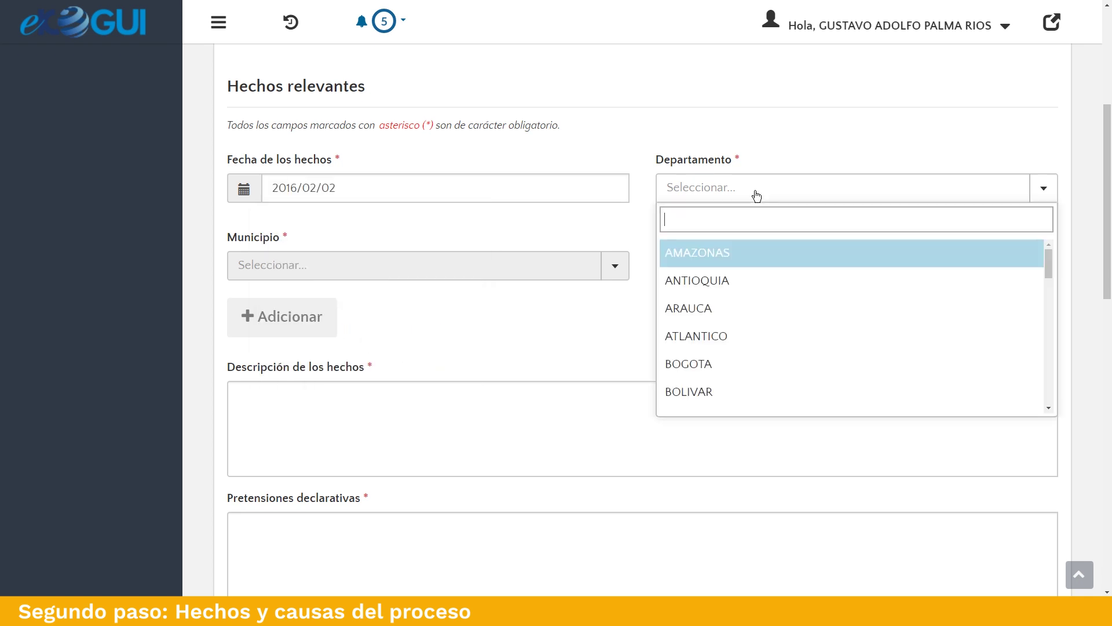
type("tolim")
left_click(702, 255)
left_click(501, 266)
type("iba")
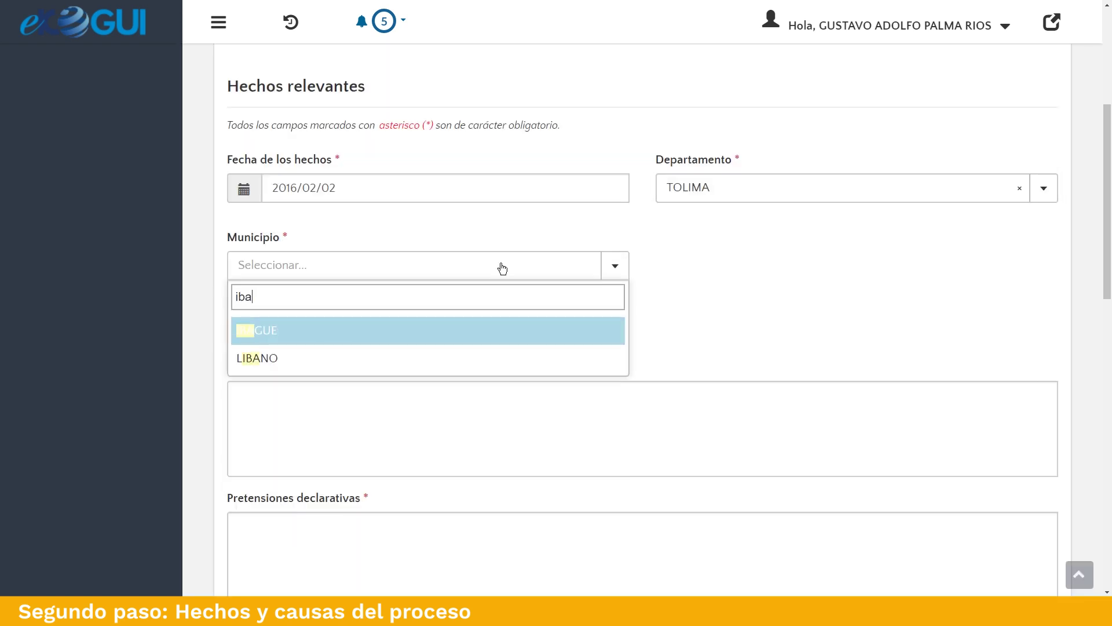
type("gu")
left_click(393, 340)
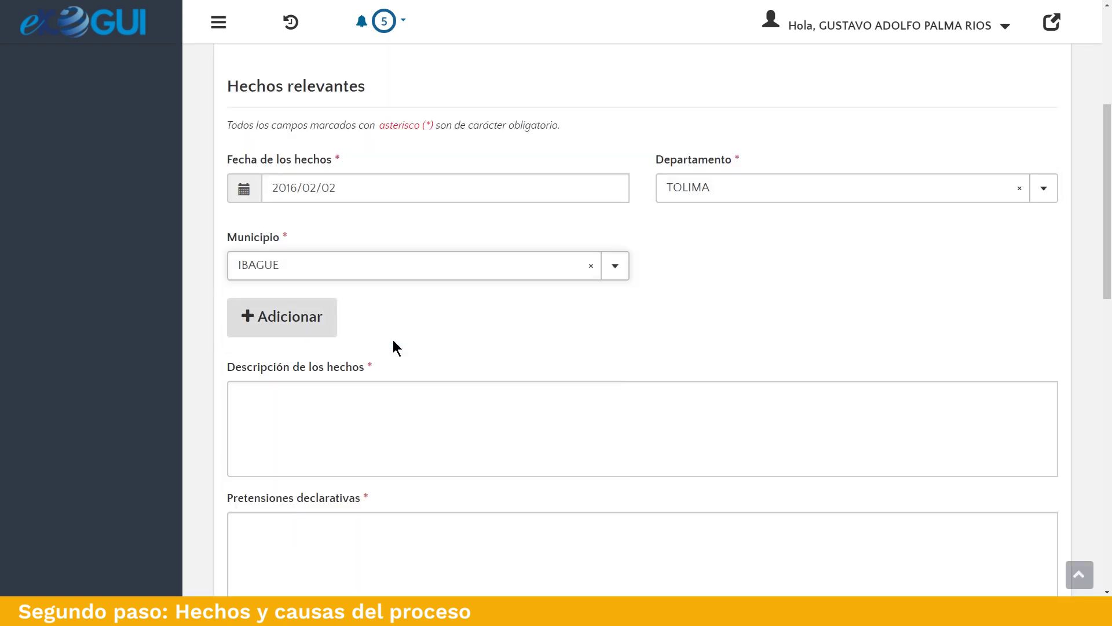
scroll(494, 335, "down", 1)
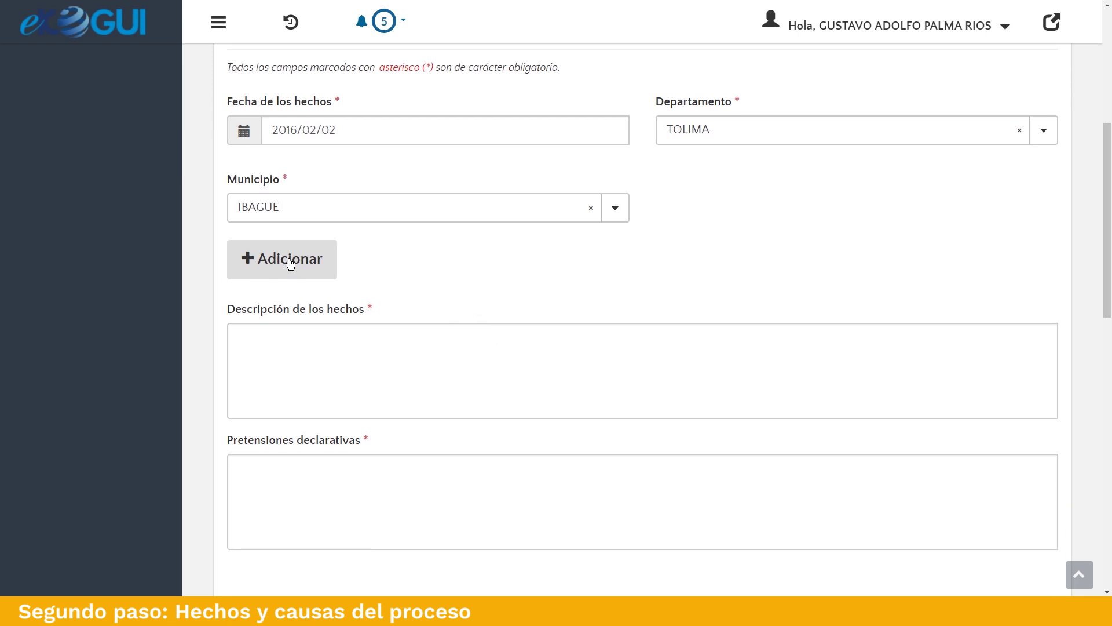
left_click(290, 263)
scroll(537, 282, "down", 4)
left_click(247, 225)
left_click(243, 226)
Paste the six-point numbered description of the facts into Descripción.
scroll(413, 293, "down", 1)
scroll(413, 291, "down", 2)
left_click(392, 253)
key("ctrl+v")
scroll(411, 253, "up", 3)
scroll(411, 254, "down", 5)
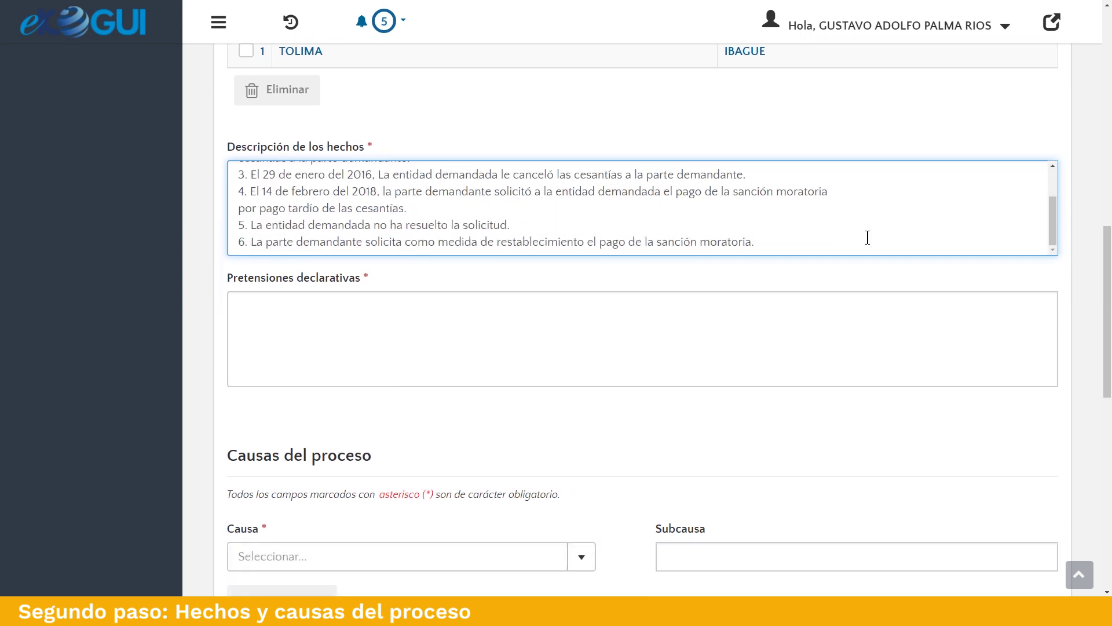
Write the declarative claim requesting the entity's acto ficto be declared, with its respective nulidad.
left_click(426, 310)
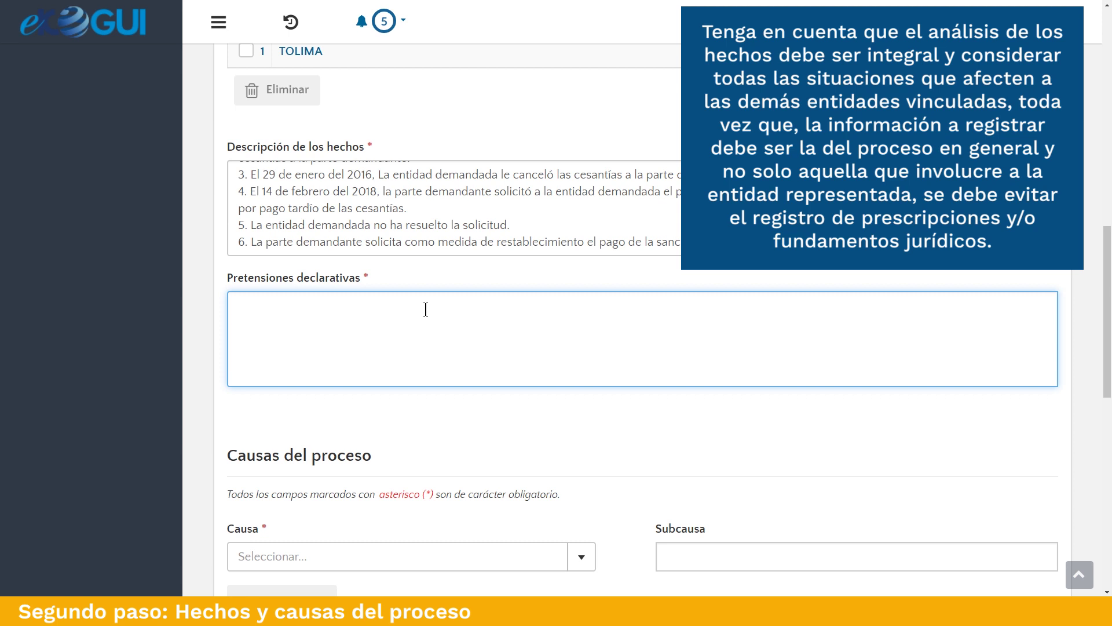
type("La parte demandante solicita ")
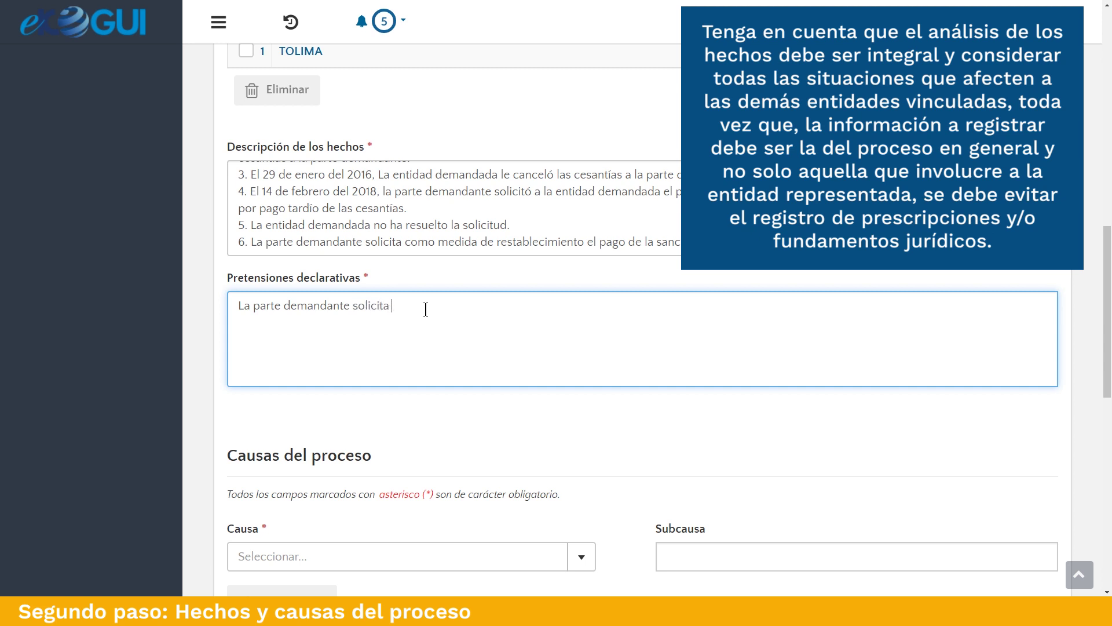
type("se declare la existencia del acto ficto por pa")
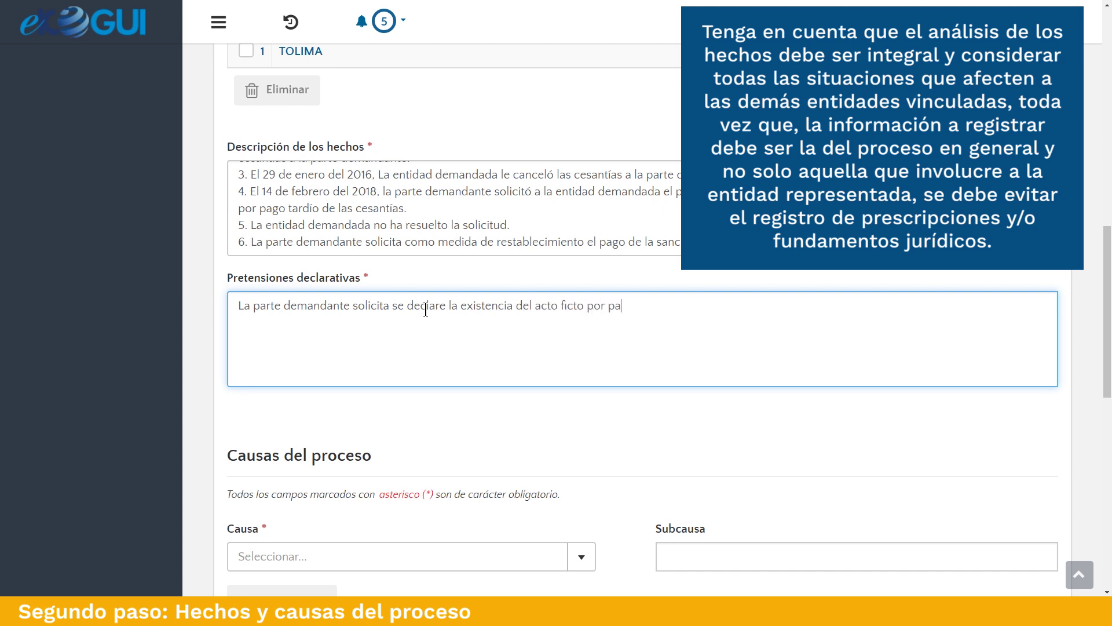
type("rtesde la entidad demandada uy")
key("BackSpace")
key("BackSpace")
type("y su respectiva nulidad")
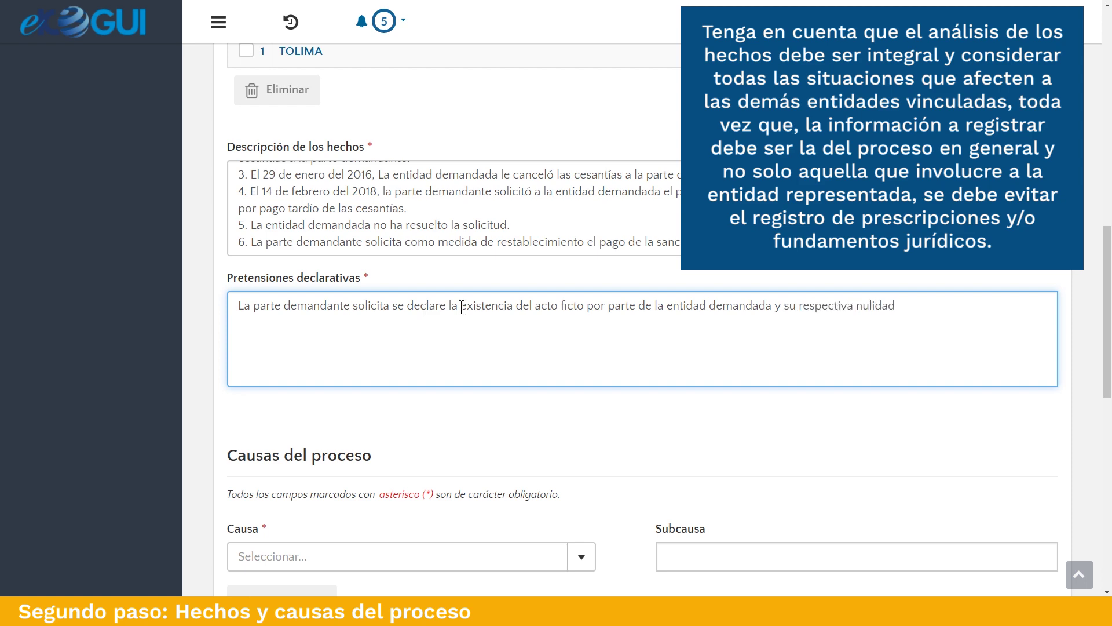
left_click(901, 417)
scroll(985, 398, "down", 3)
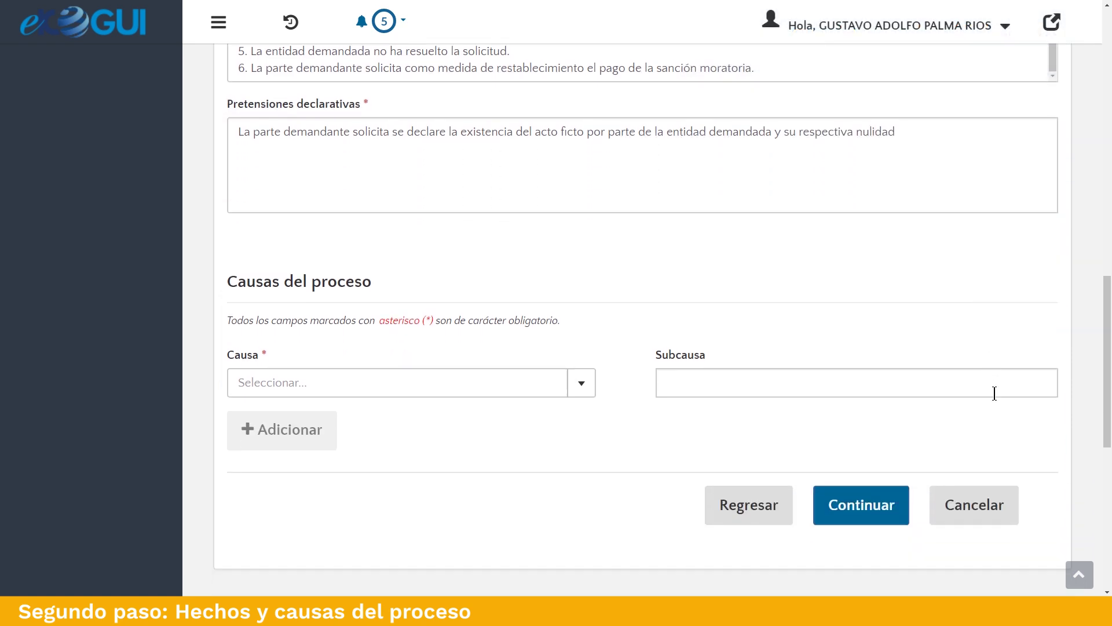
Search 'incumplimiento en el pago' and add INCUMPLIMIENTO EN EL PAGO DE AUXILIO DE CESANTIAS as cause.
scroll(992, 396, "down", 1)
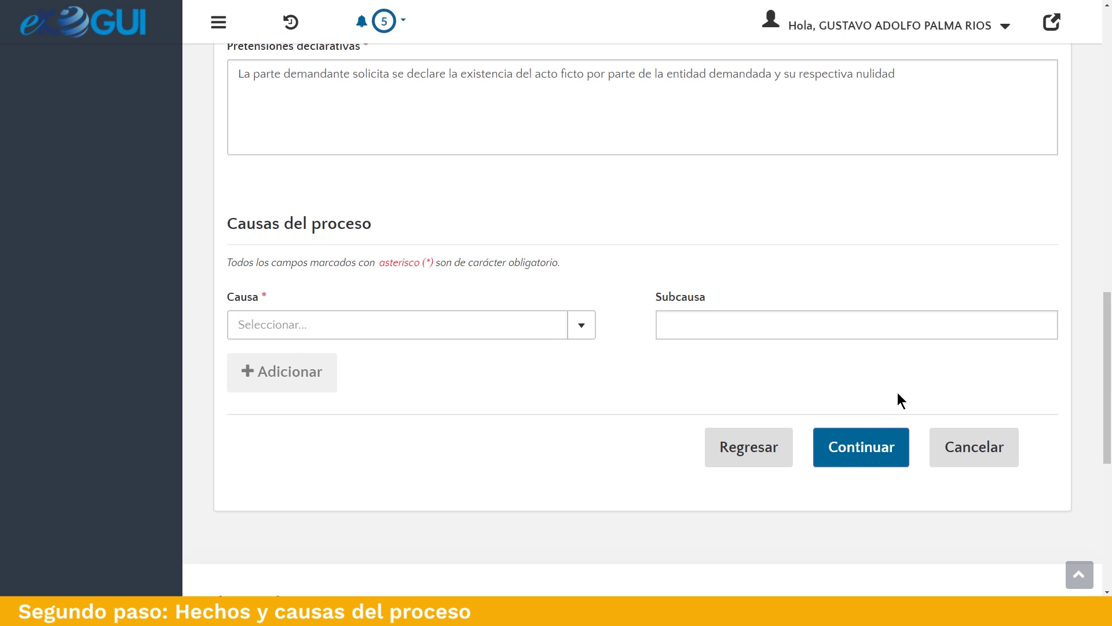
left_click(499, 331)
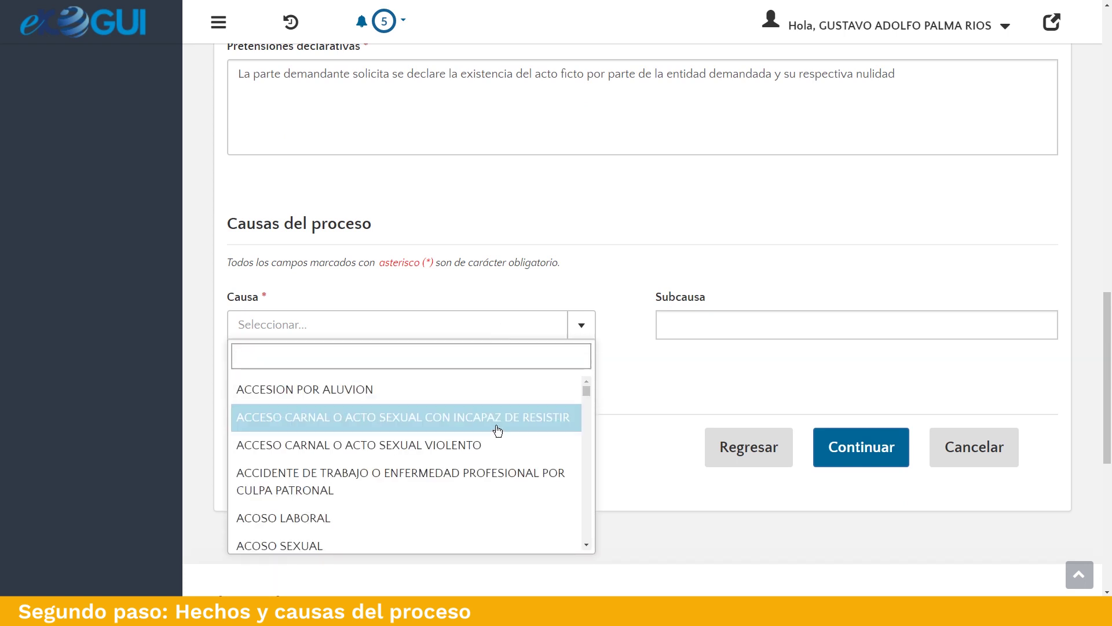
scroll(491, 431, "down", 10)
scroll(491, 432, "down", 15)
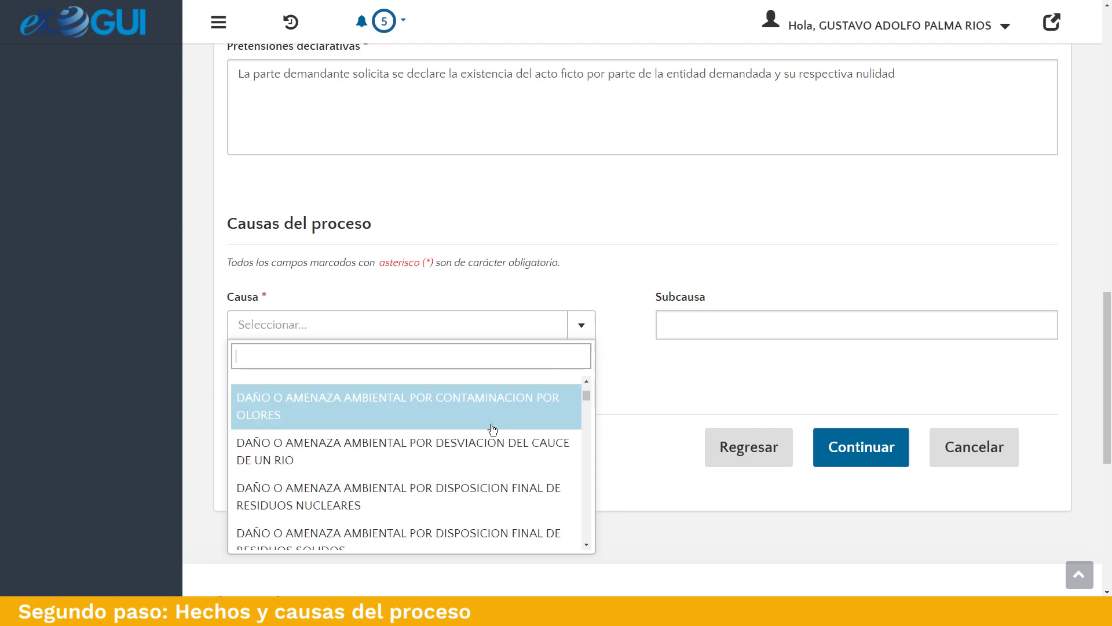
scroll(492, 430, "down", 20)
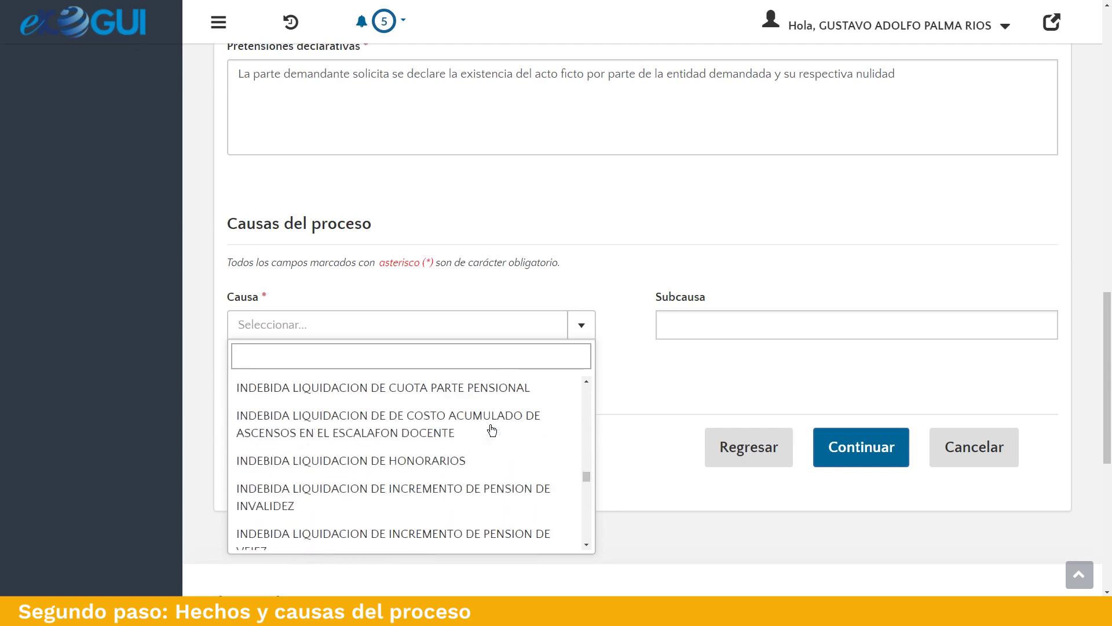
scroll(492, 430, "down", 8)
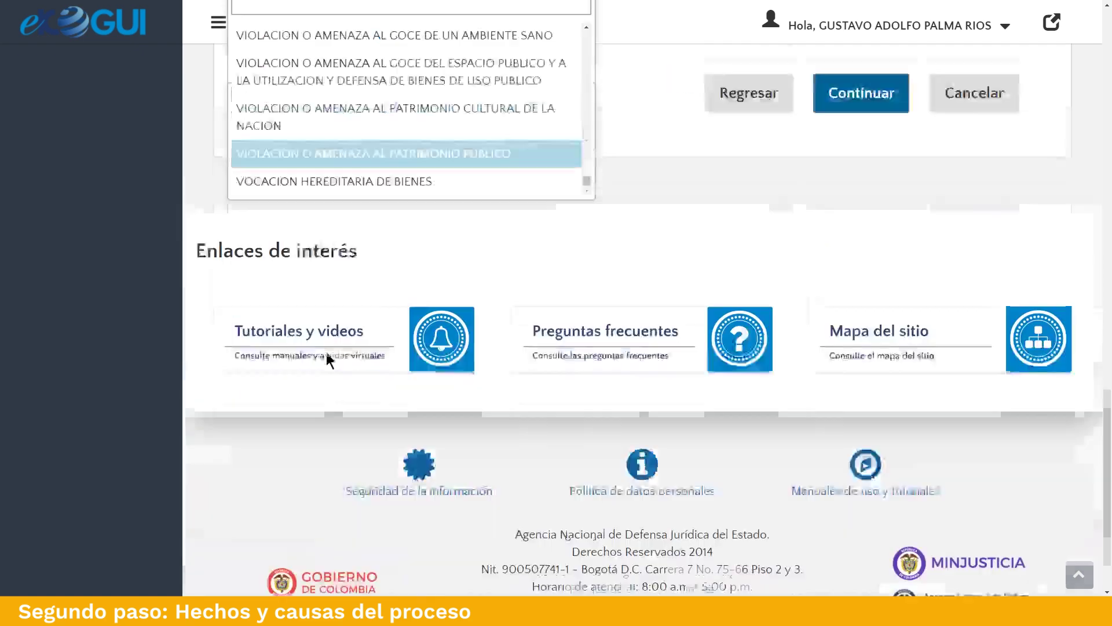
scroll(355, 328, "up", 7)
scroll(390, 380, "down", 1)
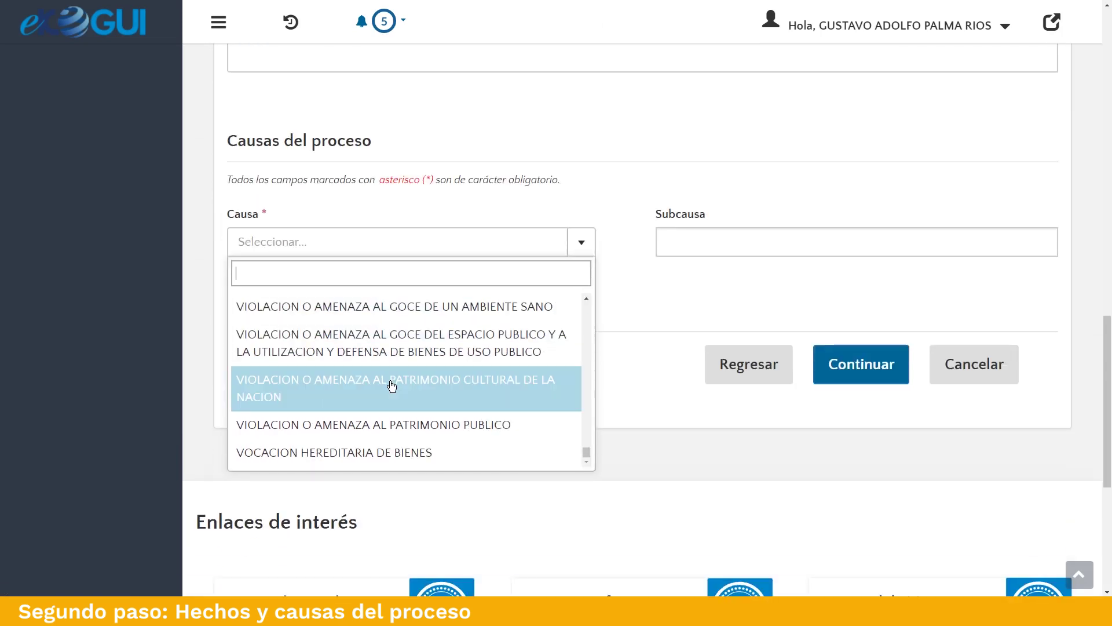
type("incumpl")
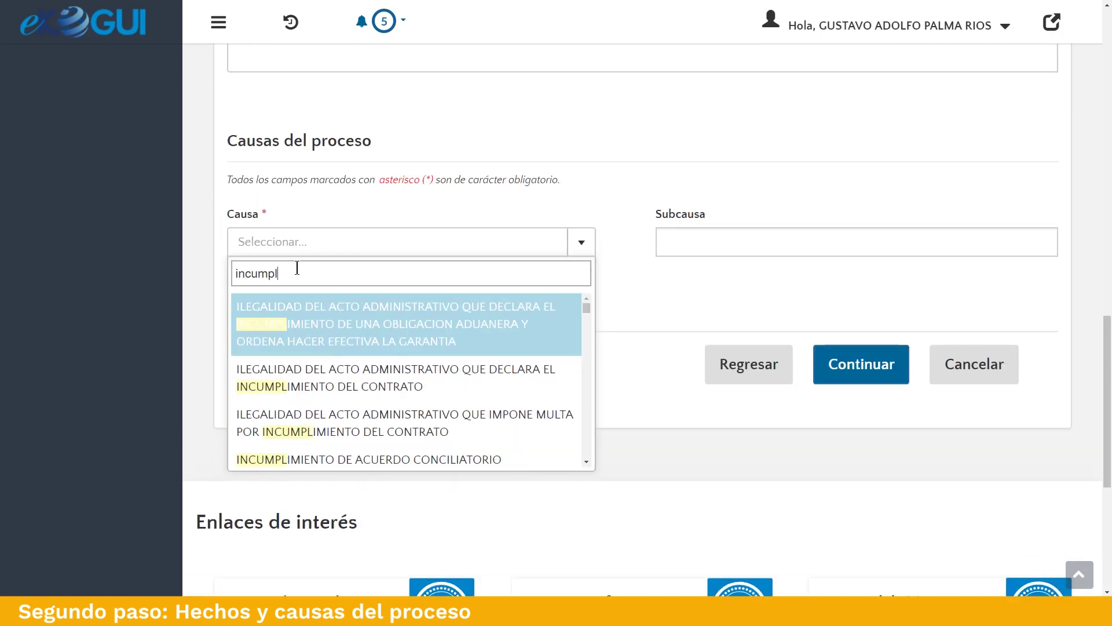
type("imiento del")
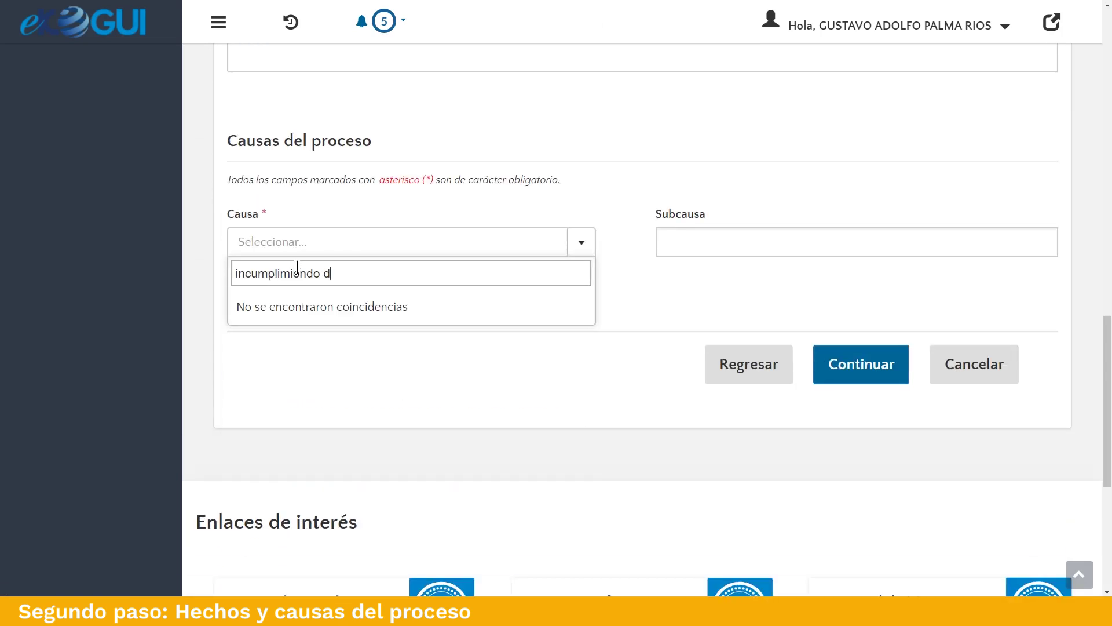
key("BackSpace")
key("BackSpace")
key("BackSpace")
key("BackSpace")
key("BackSpace")
key("BackSpace")
type("ro")
key("BackSpace")
key("BackSpace")
type("to del")
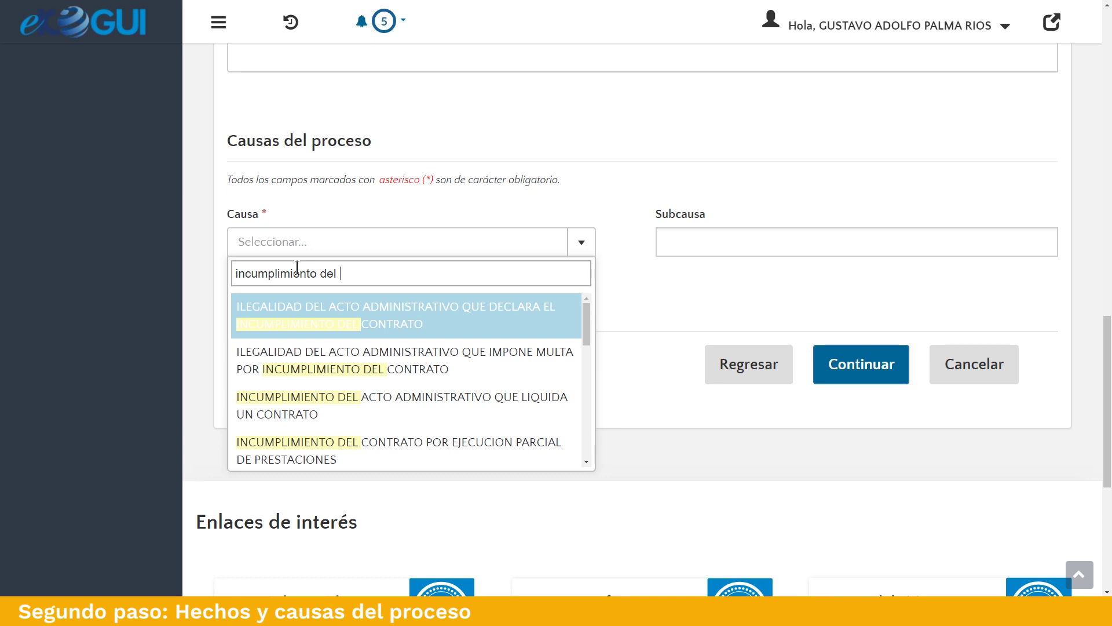
key("BackSpace")
key("BackSpace")
key("BackSpace")
key("BackSpace")
type("en el pago")
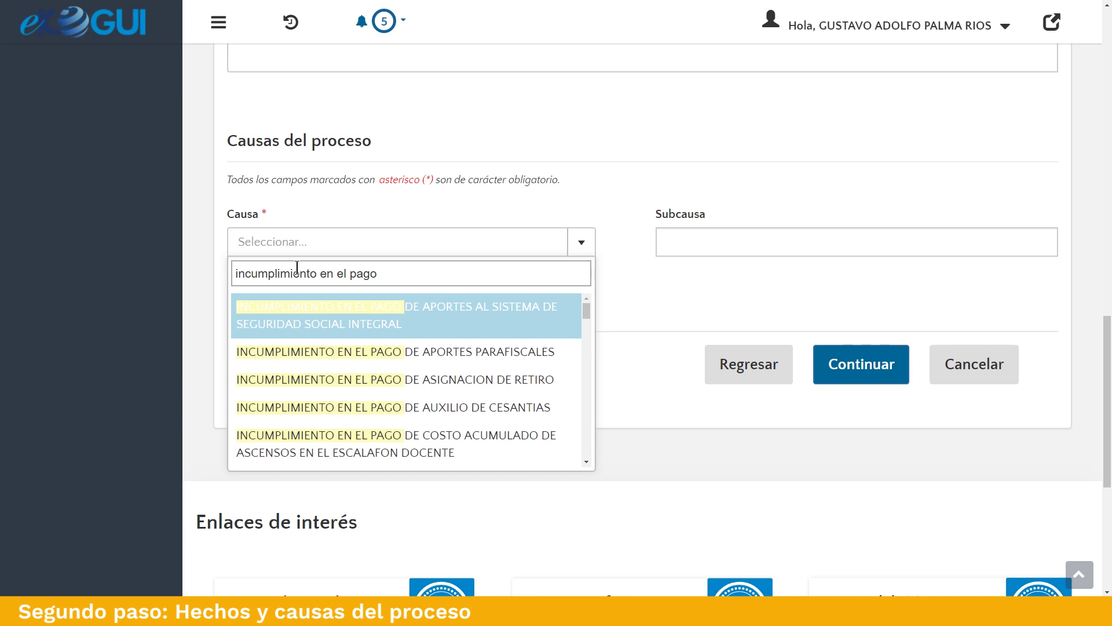
left_click(393, 407)
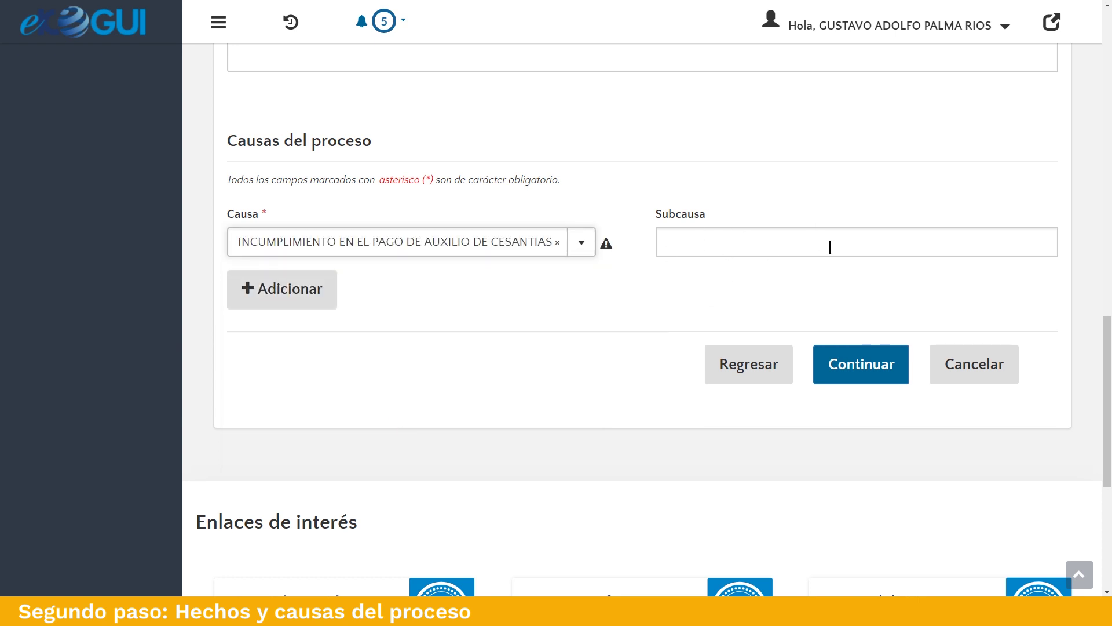
left_click(299, 289)
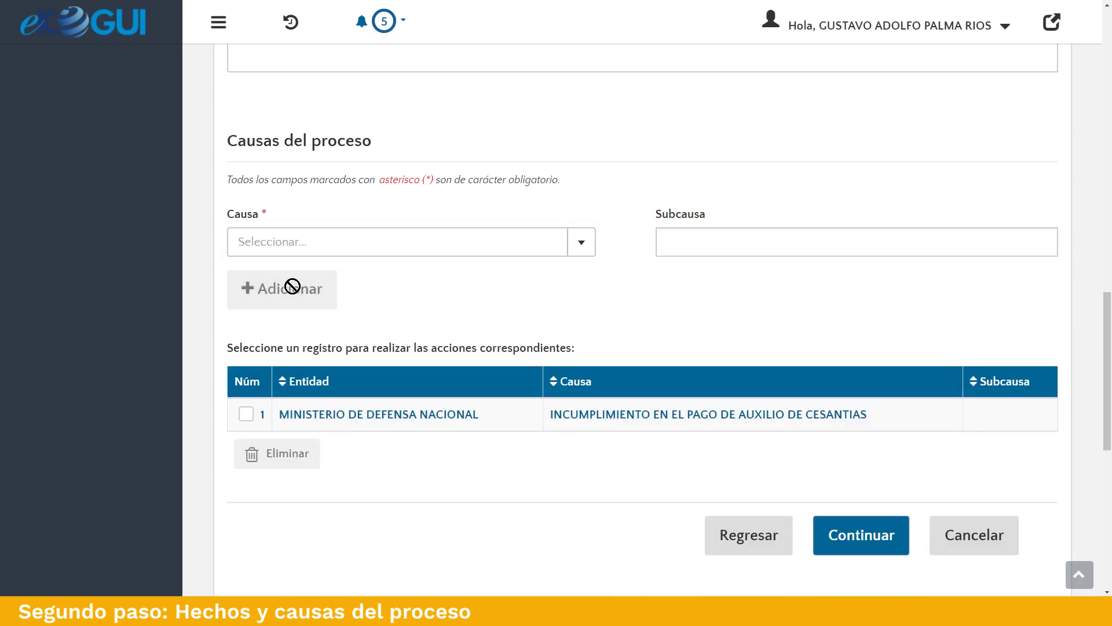
Save the causes and continue to step 3, Valor económico del proceso.
scroll(445, 304, "down", 2)
left_click(246, 299)
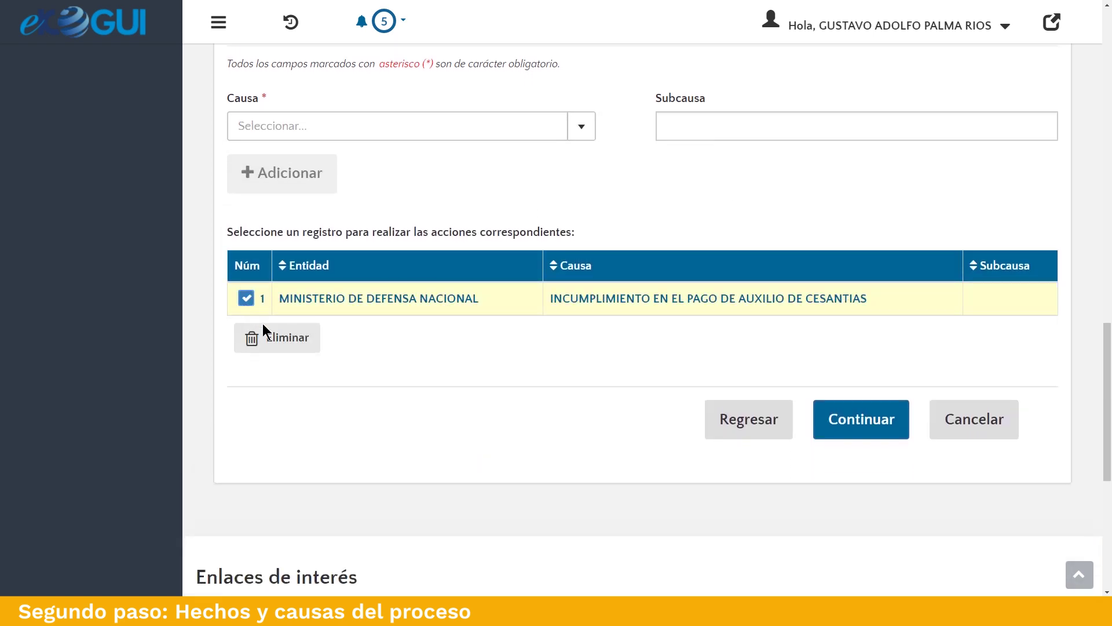
left_click(245, 299)
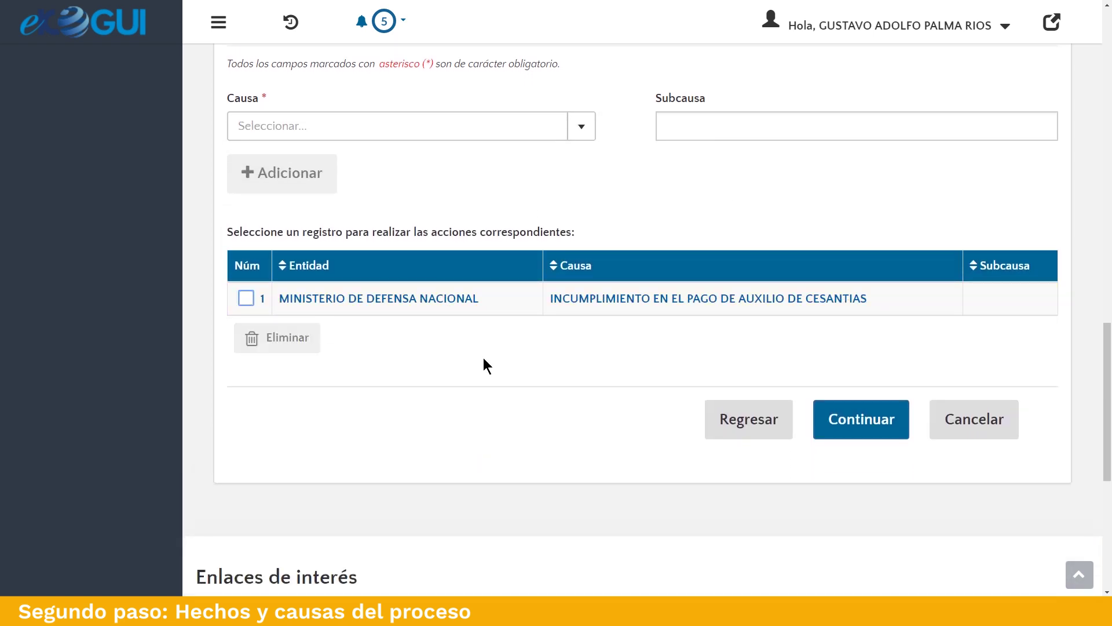
left_click(828, 416)
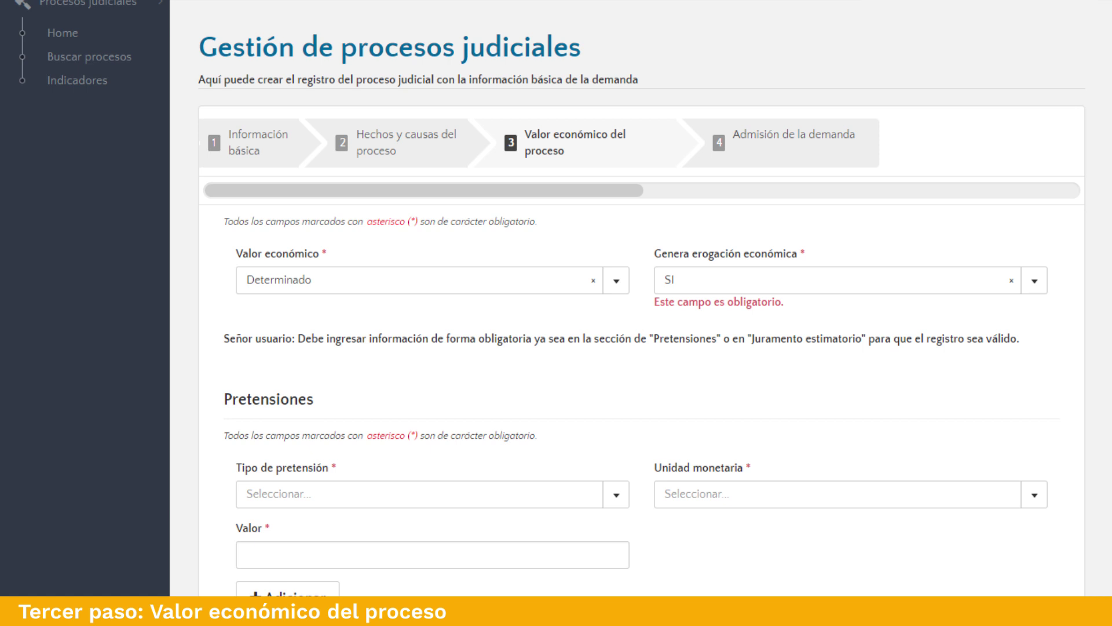
scroll(556, 298, "down", 2)
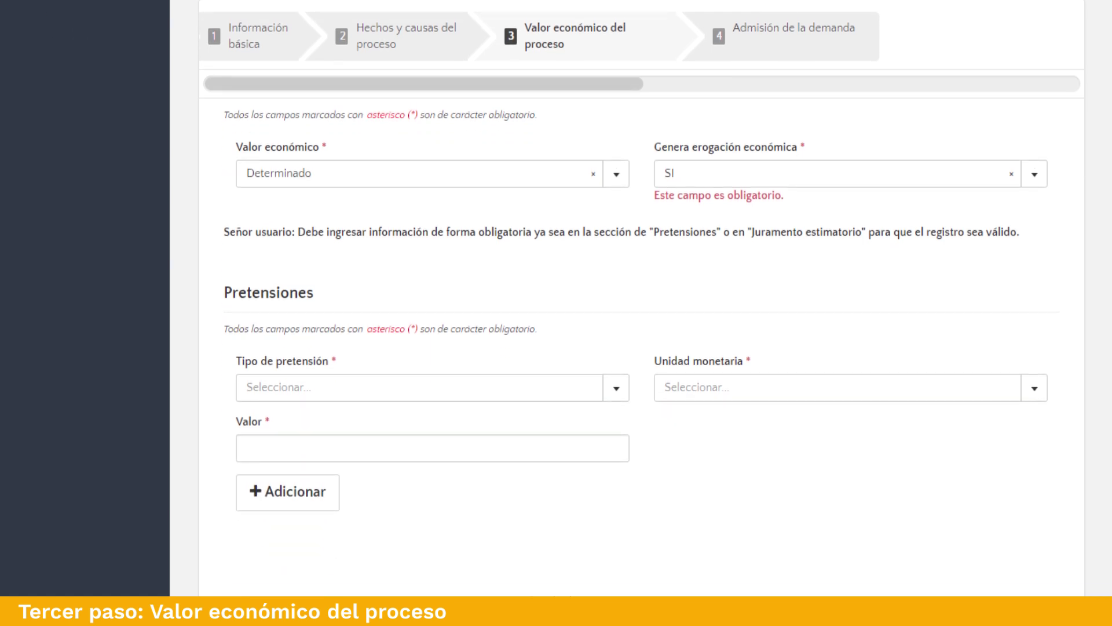
scroll(556, 299, "down", 5)
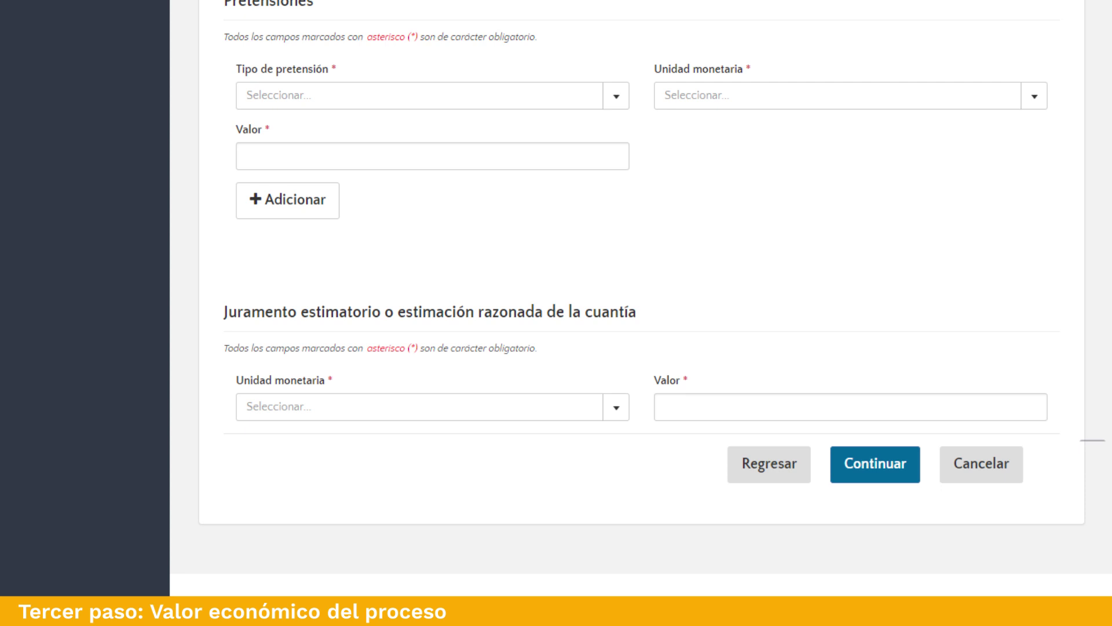
scroll(638, 290, "up", 2)
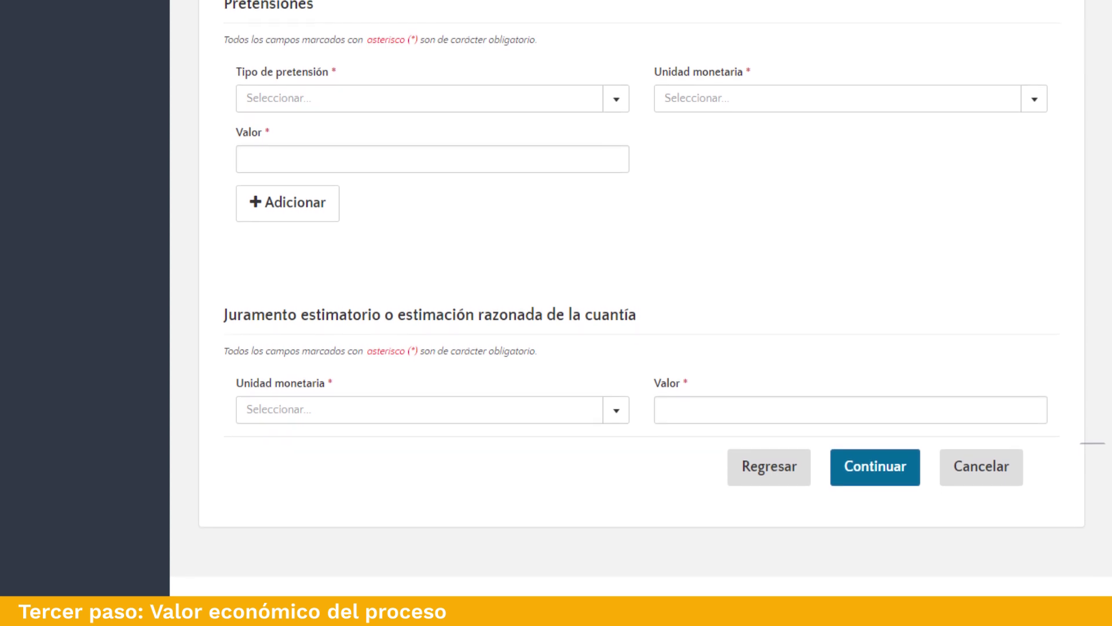
scroll(637, 290, "up", 5)
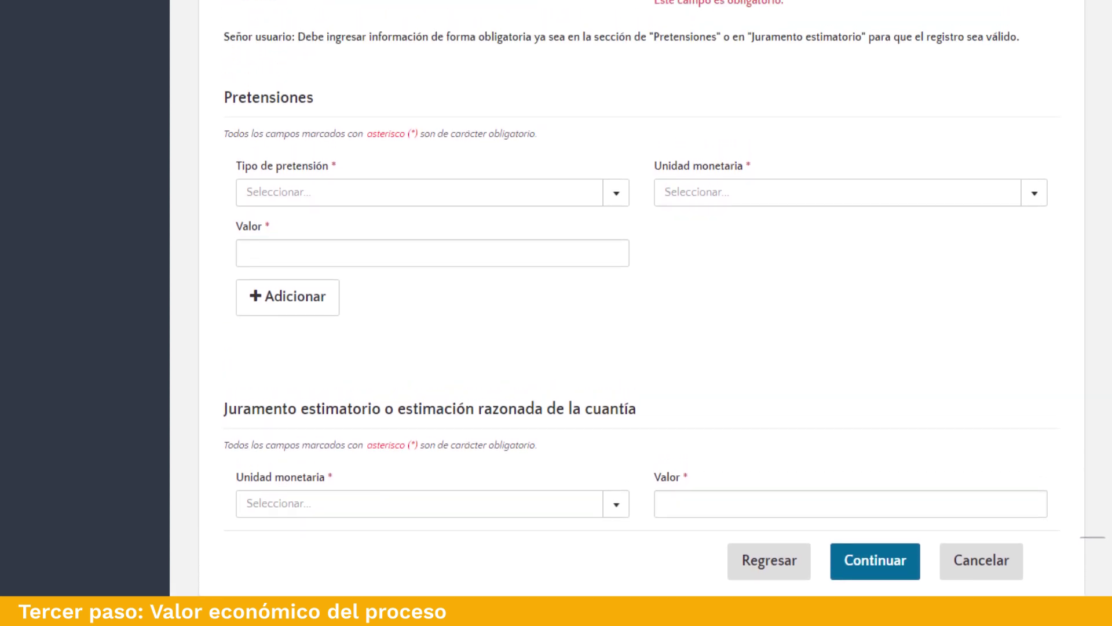
scroll(637, 290, "up", 5)
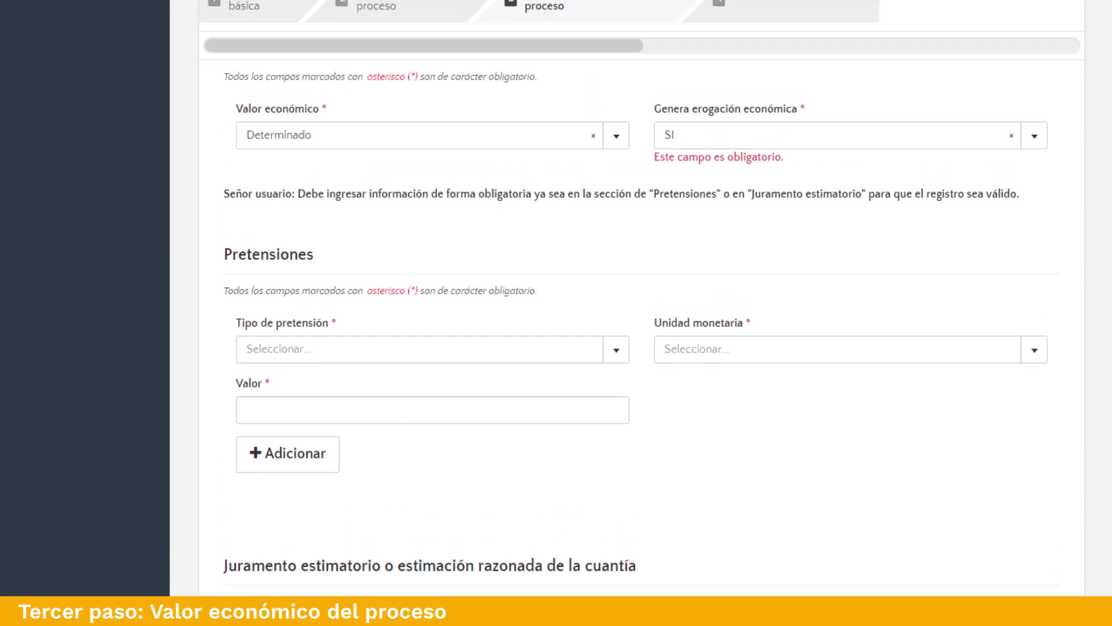
scroll(637, 290, "up", 2)
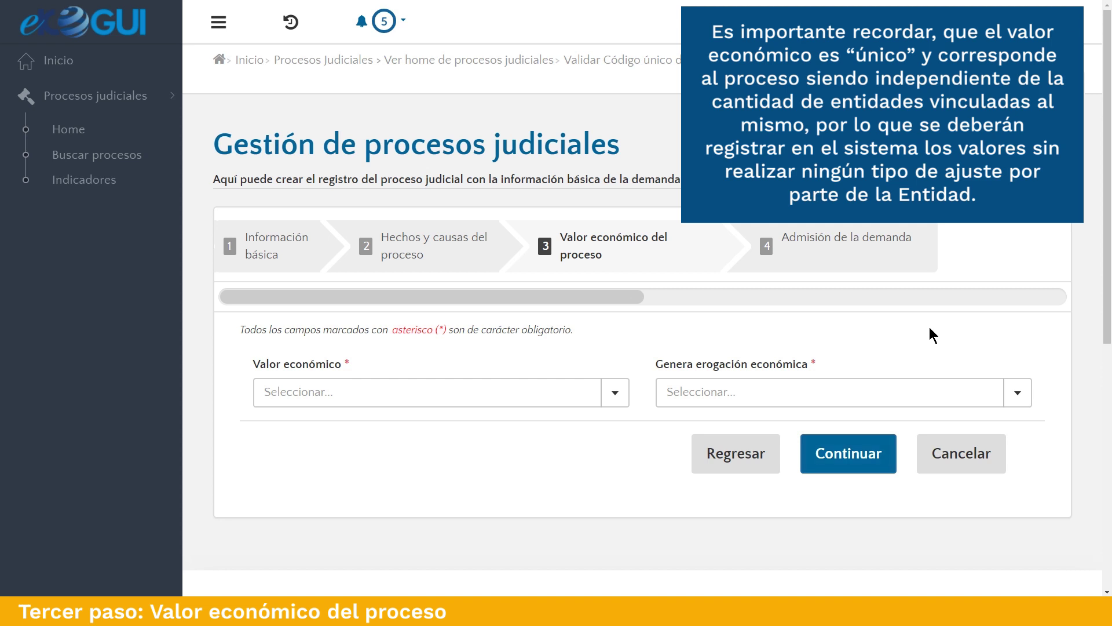
Switch Valor económico to Indeterminado and focus the Estimación económica Valor field (PESOS, 0).
scroll(930, 326, "down", 1)
left_click(393, 347)
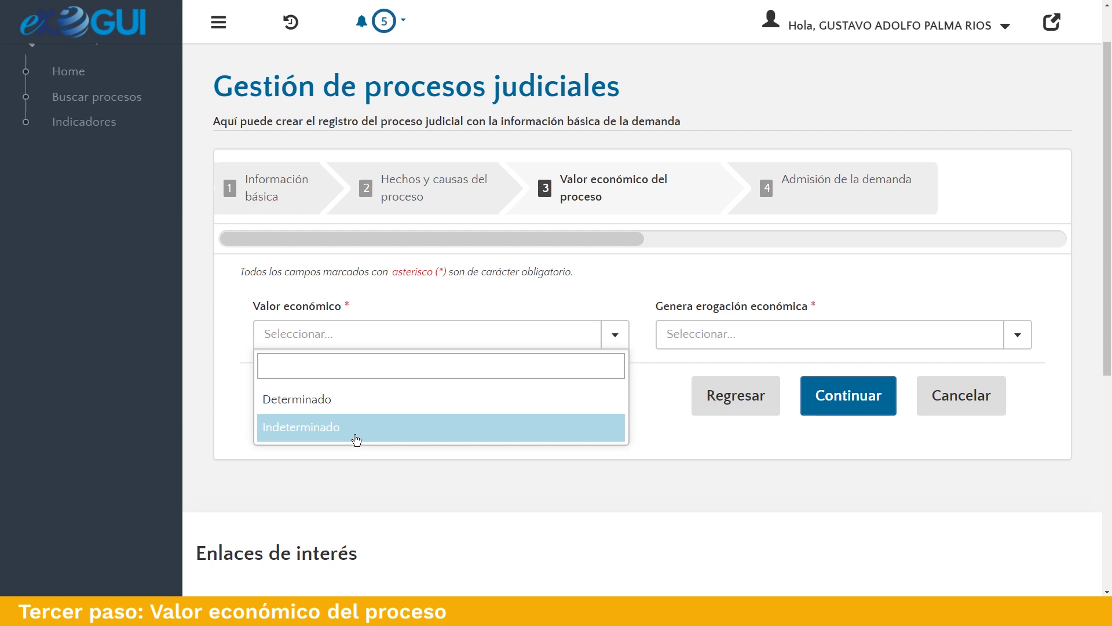
left_click(356, 435)
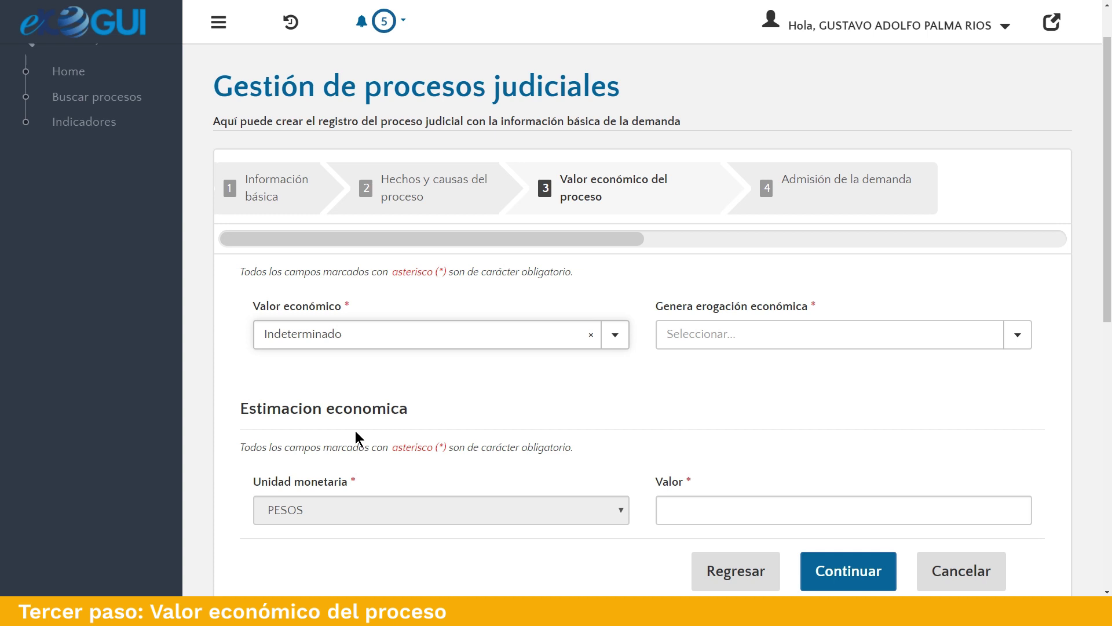
scroll(597, 496, "down", 1)
left_click(685, 447)
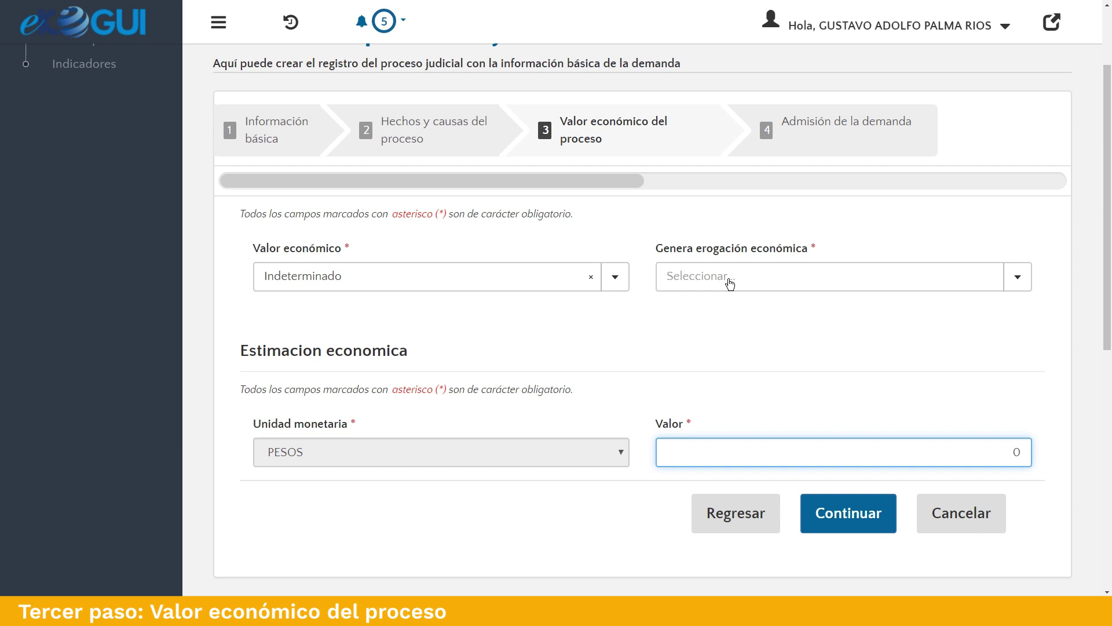
Reset Valor económico to Determinado and answer SI to Genera erogación económica.
left_click(730, 283)
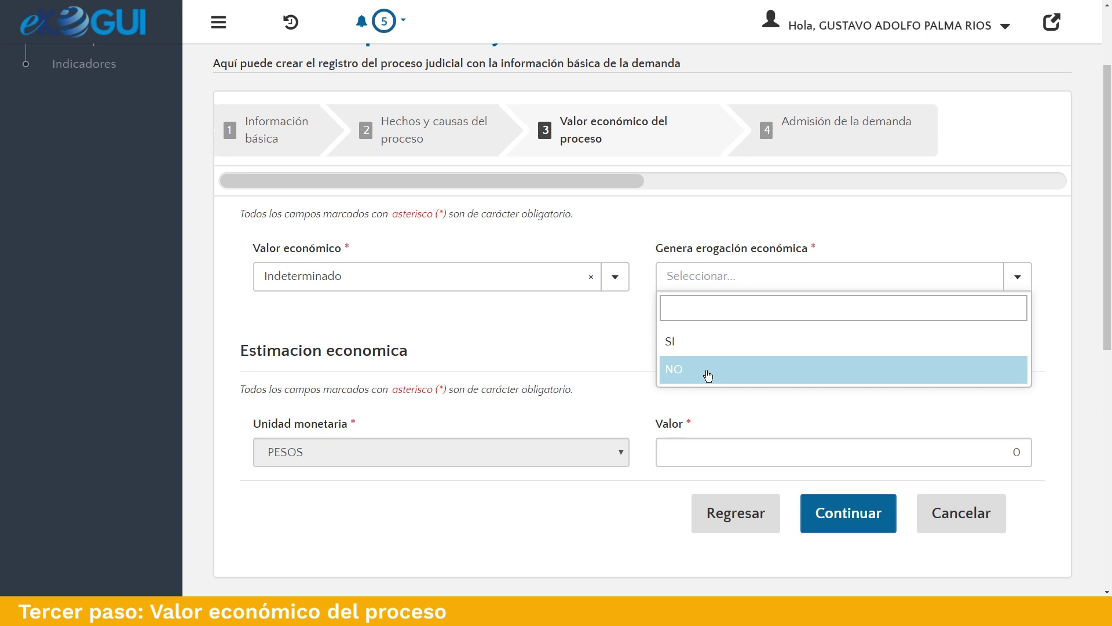
left_click(617, 318)
left_click(591, 277)
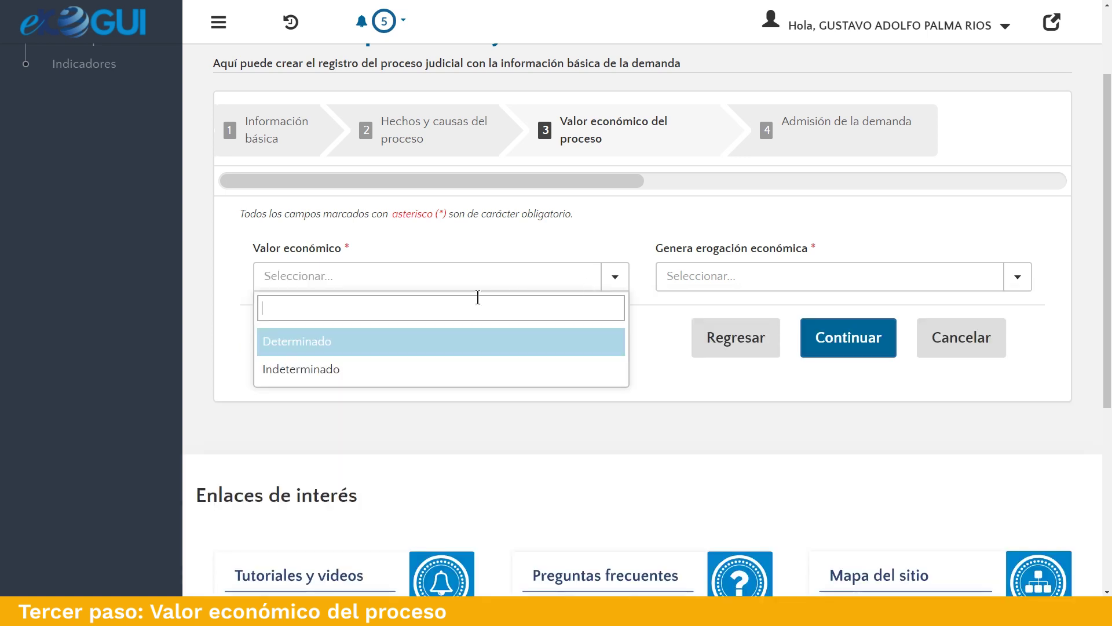
left_click(359, 342)
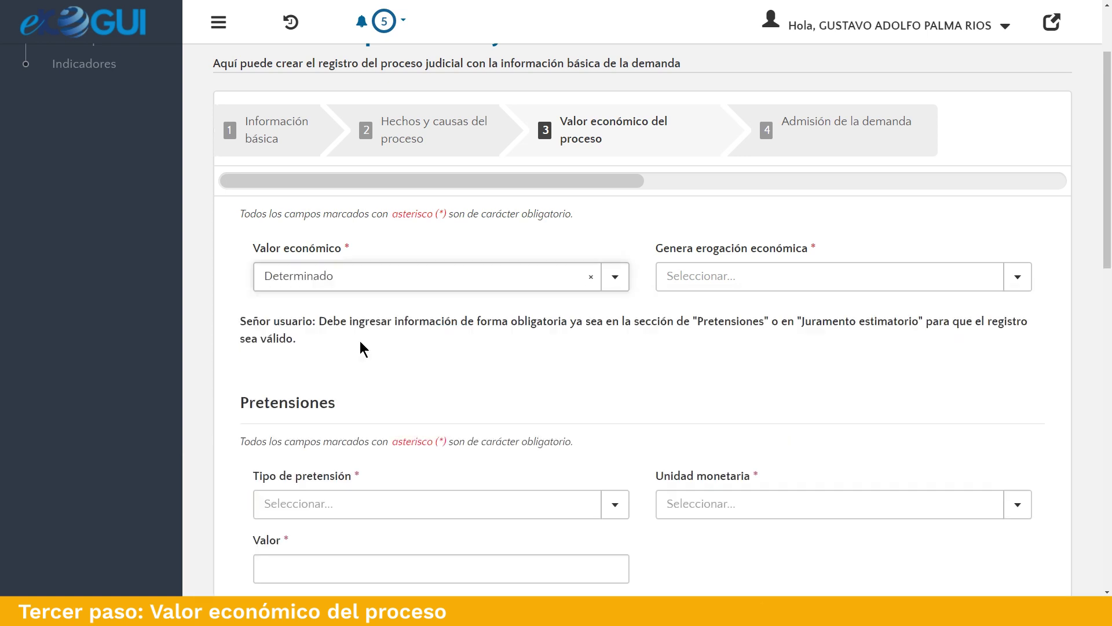
left_click(762, 282)
left_click(704, 343)
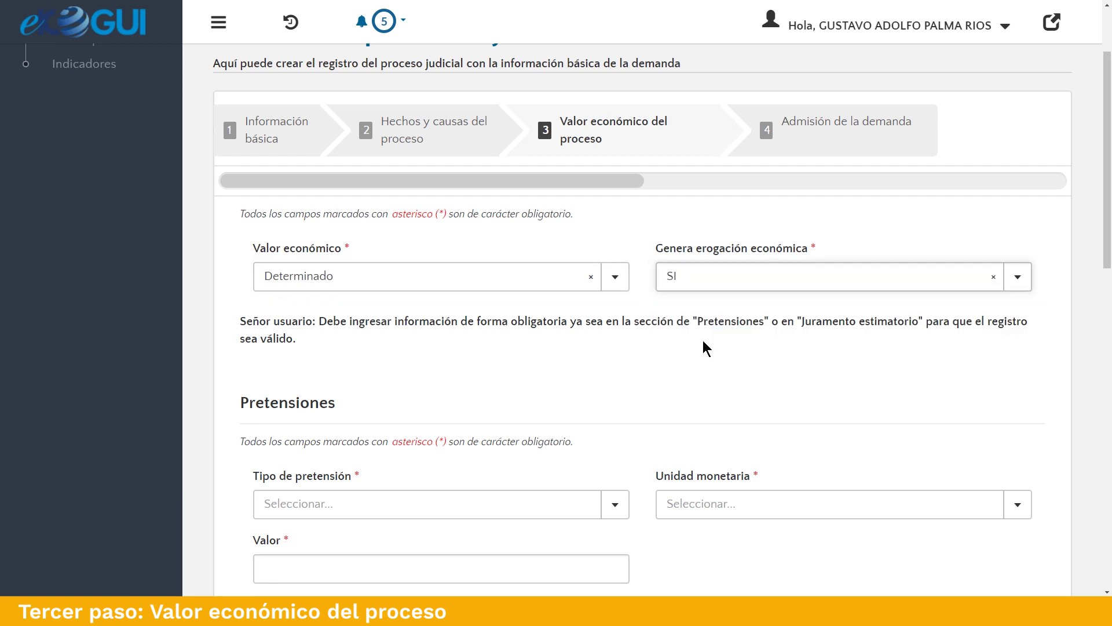
scroll(723, 362, "down", 3)
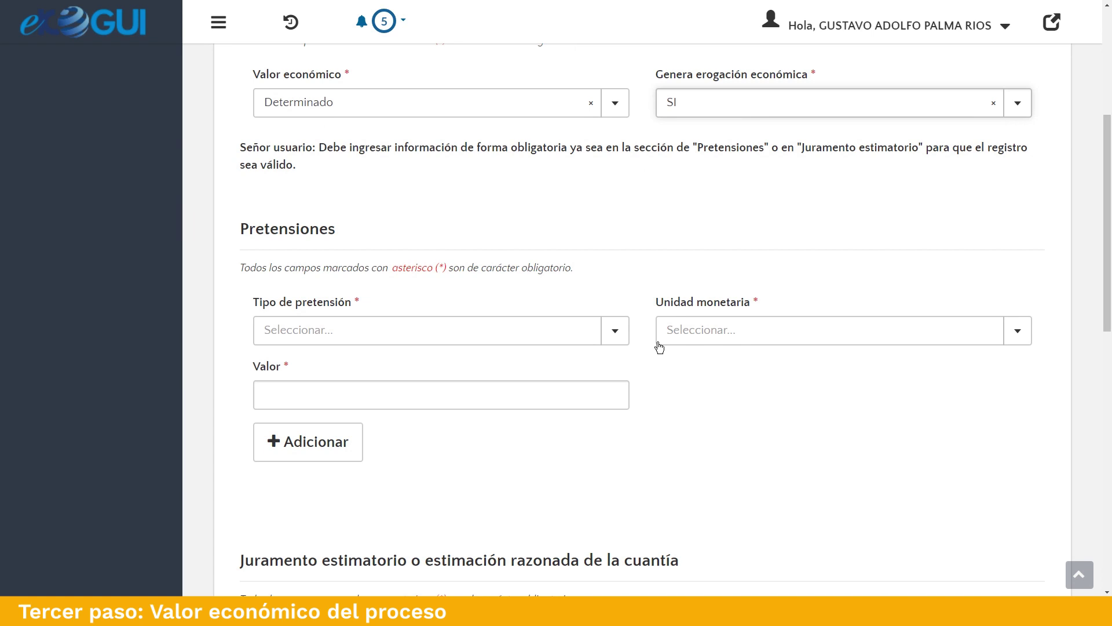
Add a DAÑO MATERIAL - DAÑO EMERGENTE claim of 5.000 DOLARES.
left_click(442, 337)
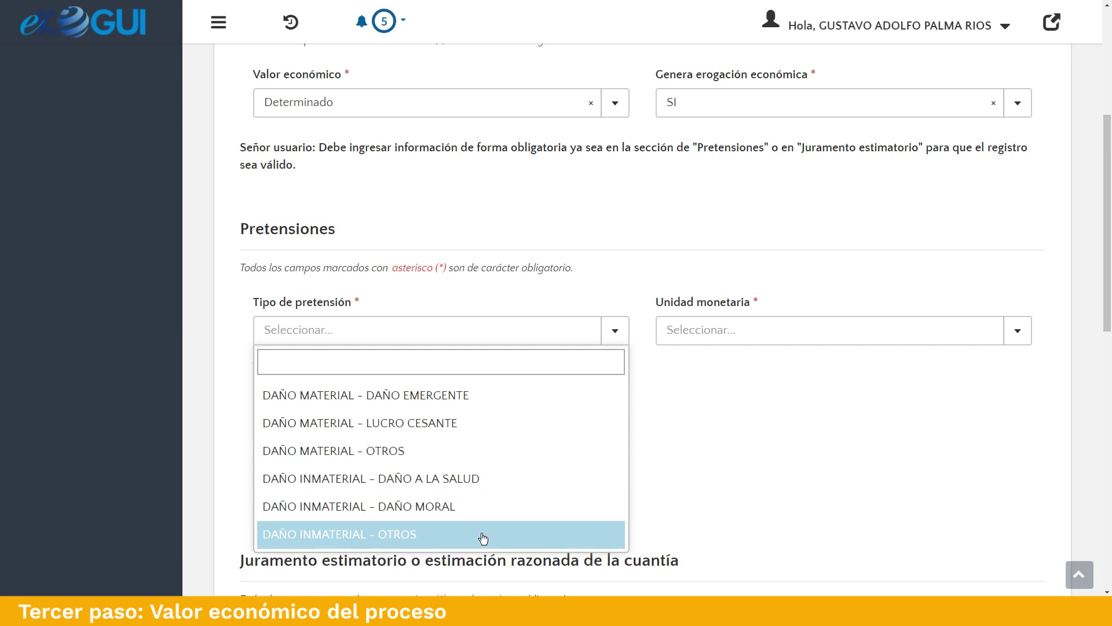
left_click(489, 395)
left_click(829, 330)
left_click(690, 425)
left_click(500, 386)
type("5.000")
left_click(344, 444)
Add a DAÑO INMATERIAL - DAÑO A LA SALUD claim of 600 SALARIOS MINIMOS MENSUALES.
left_click(520, 333)
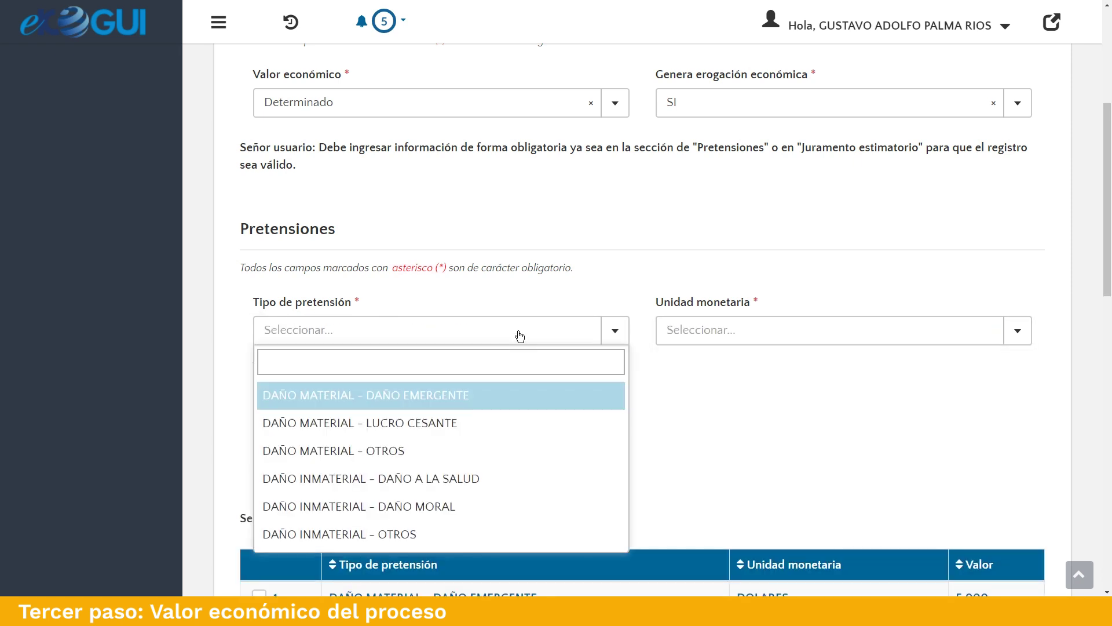
left_click(492, 479)
left_click(703, 328)
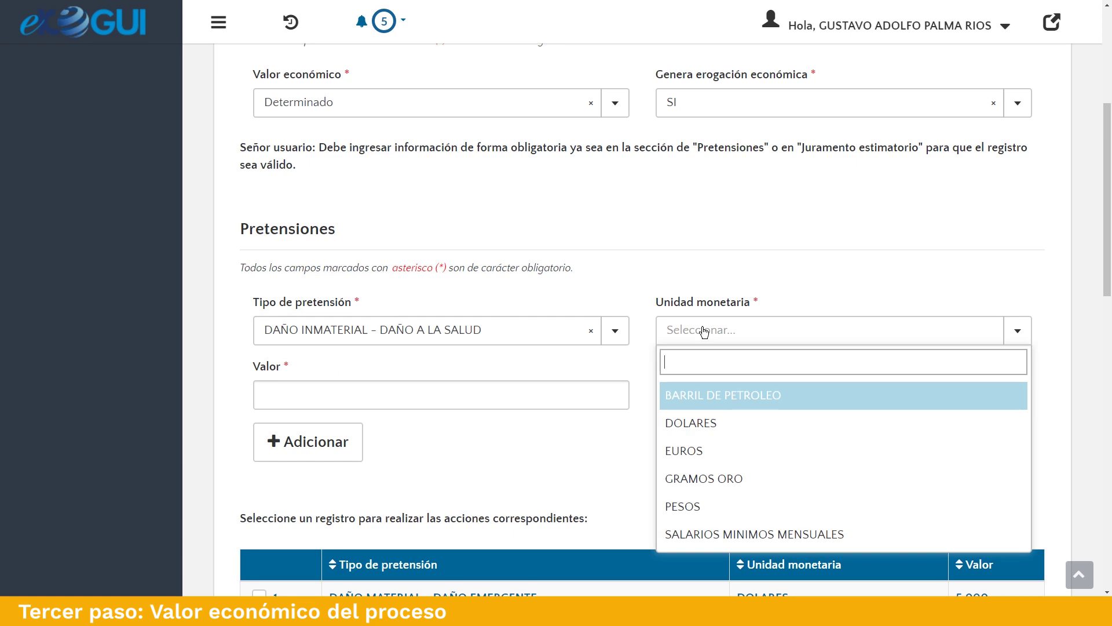
left_click(750, 530)
left_click(409, 400)
type("600")
left_click(307, 442)
Add a DAÑO MATERIAL - OTROS claim of 520000000 PESOS.
scroll(559, 393, "down", 2)
scroll(558, 392, "up", 2)
left_click(510, 331)
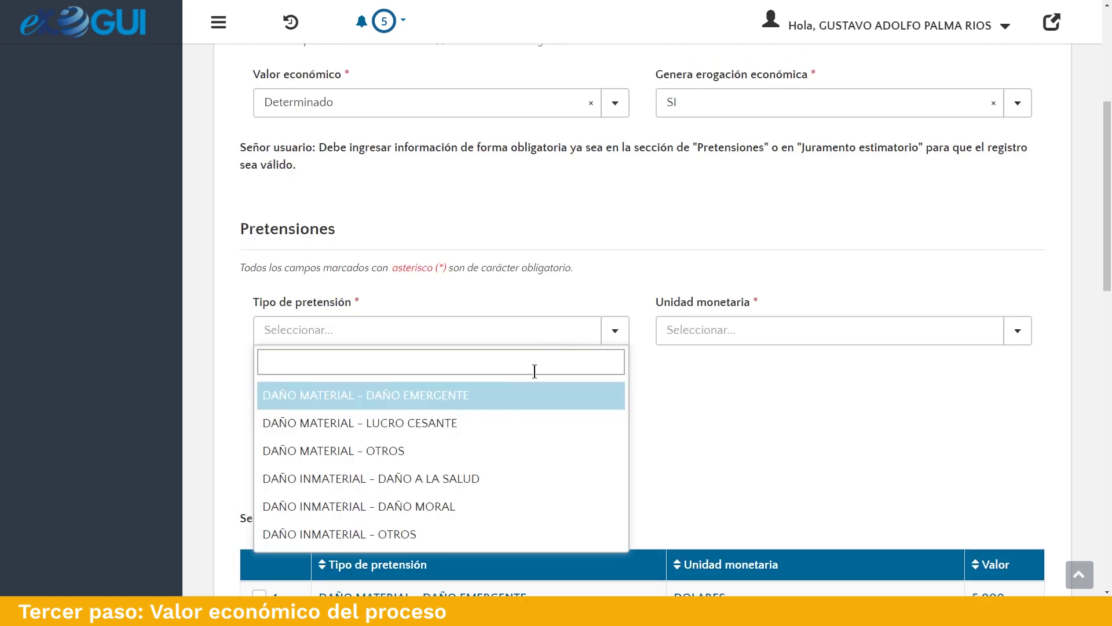
left_click(521, 457)
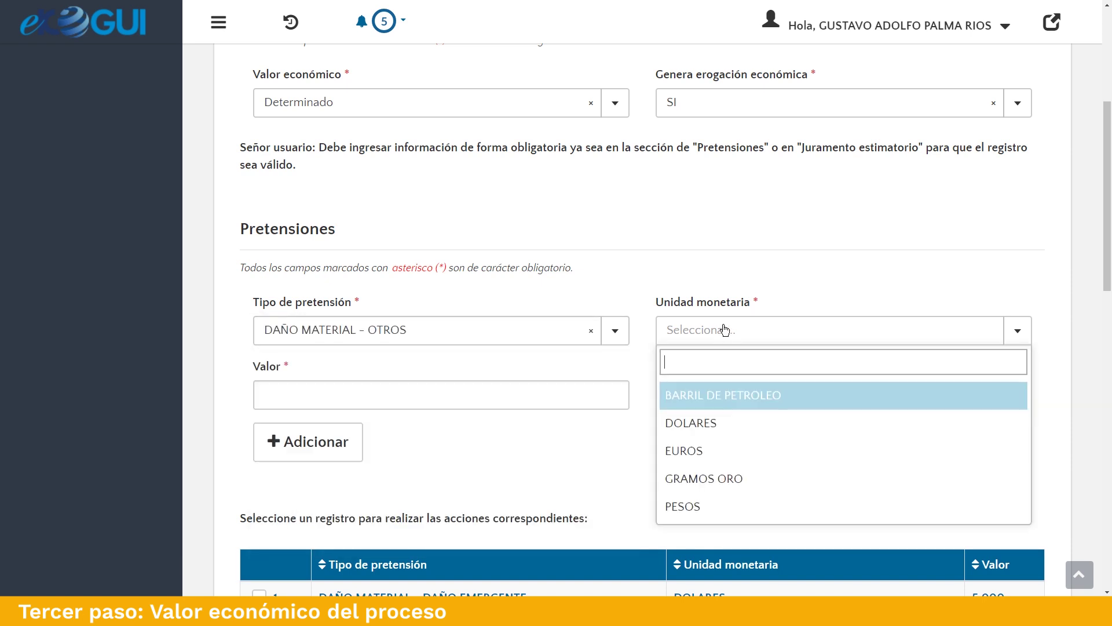
left_click(721, 509)
left_click(357, 394)
type("520000000")
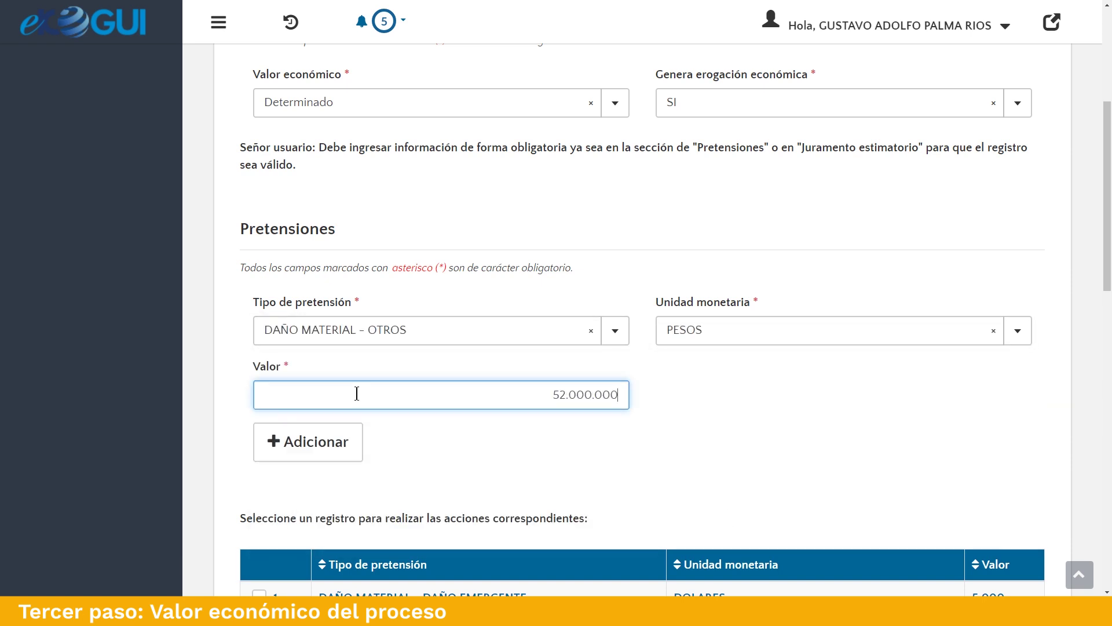
left_click(316, 444)
scroll(1082, 455, "down", 7)
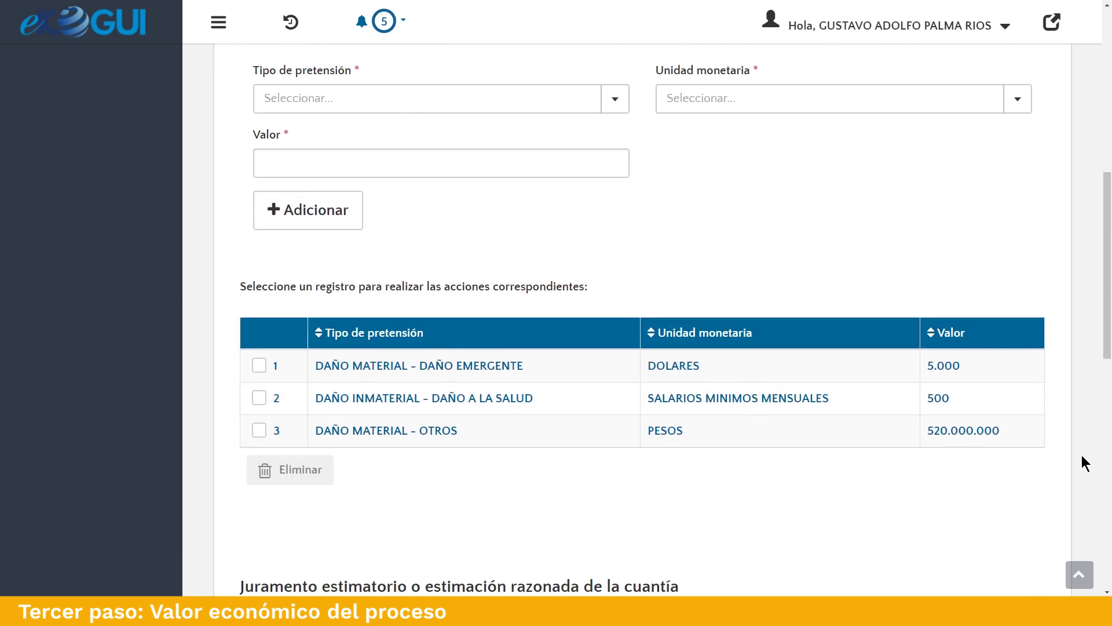
scroll(1082, 454, "down", 1)
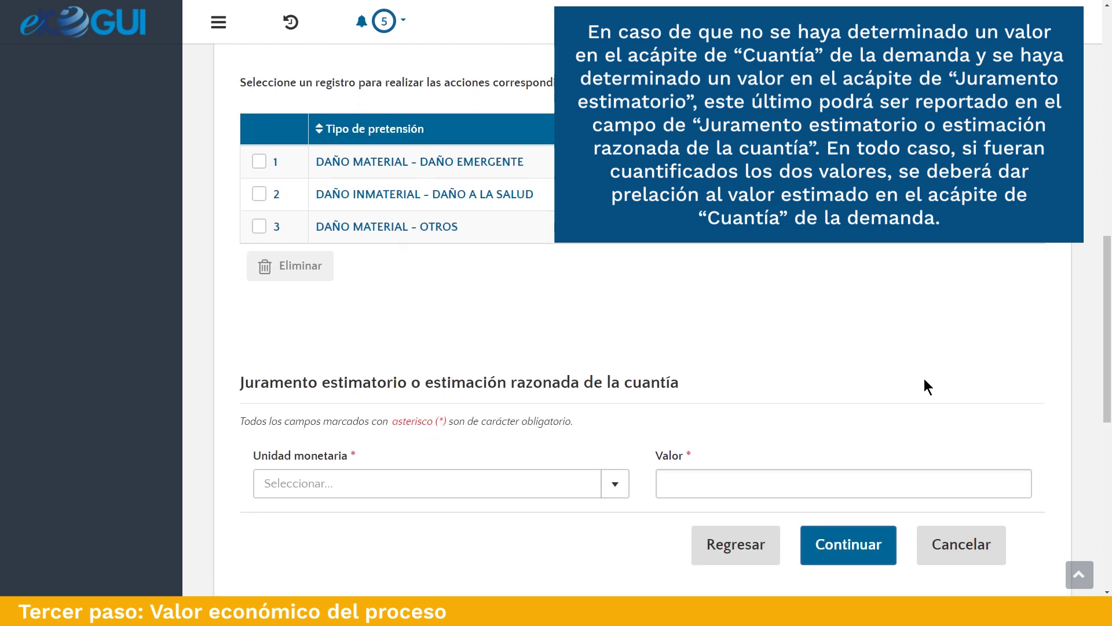
Enter a Juramento estimatorio of 520.000.000 PESOS and continue to Admisión de la demanda.
scroll(927, 385, "down", 2)
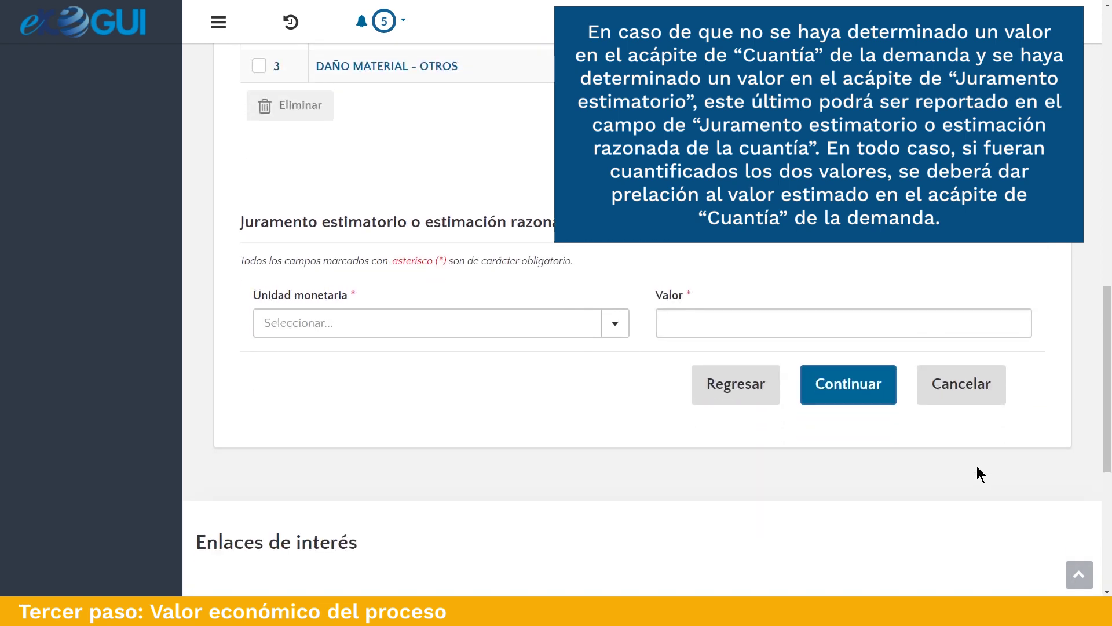
left_click(348, 322)
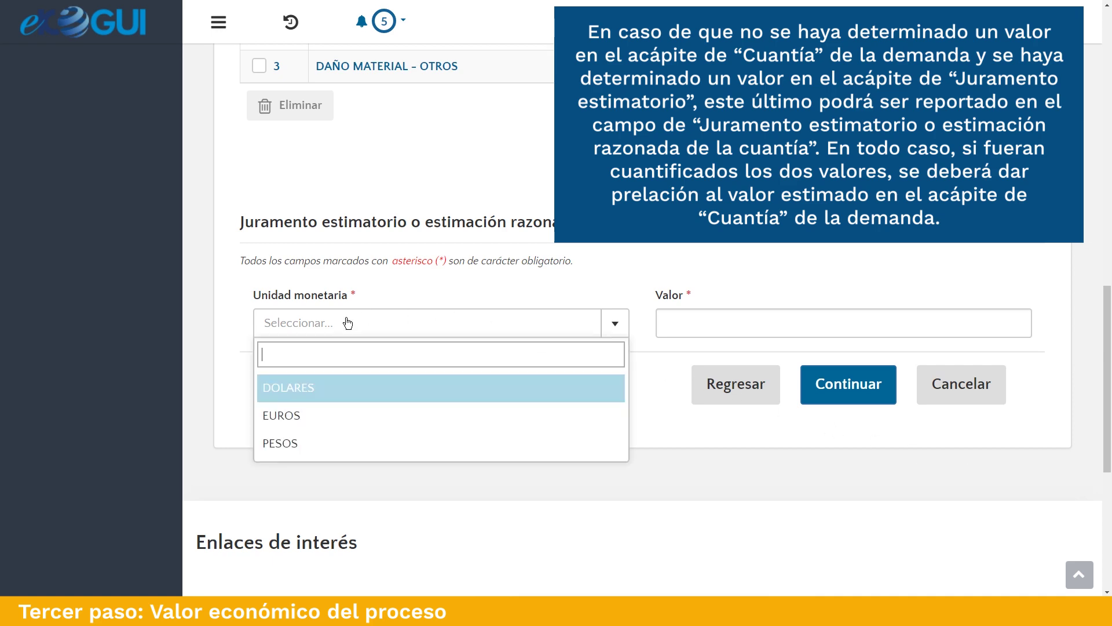
left_click(315, 444)
left_click(721, 315)
type("520")
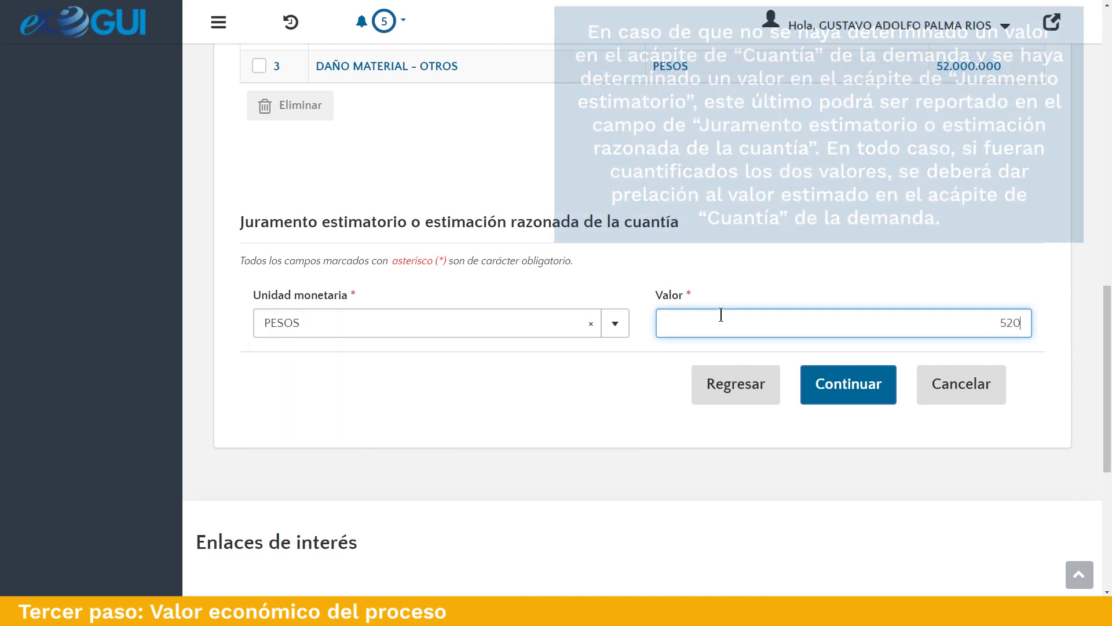
type(".000.")
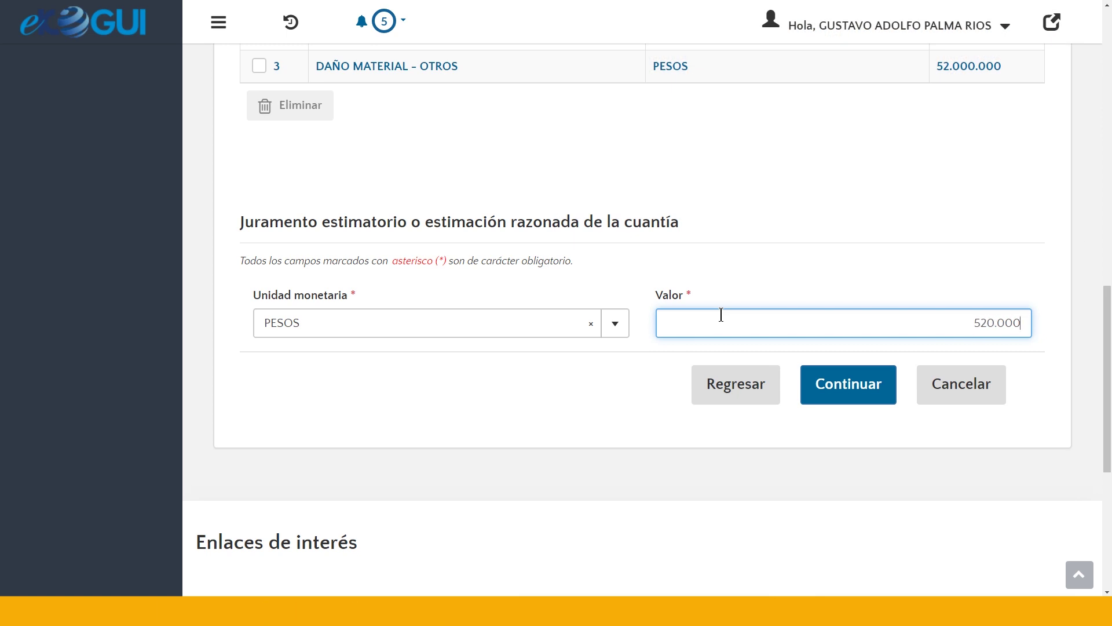
type("000")
left_click(844, 383)
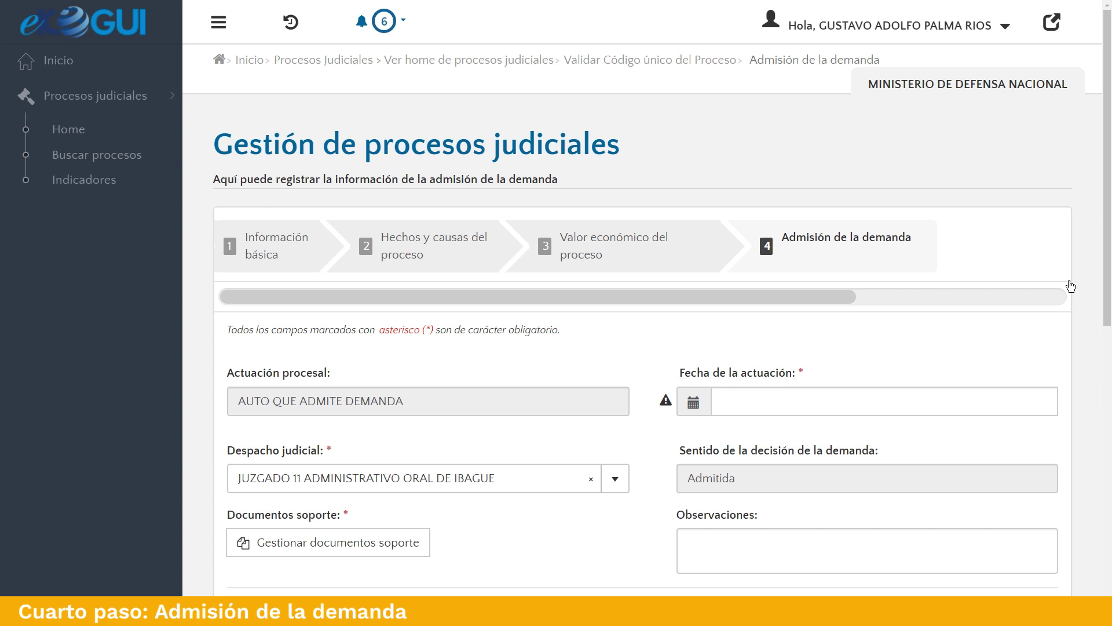
Set the Fecha de la actuación to 2018/11/15.
scroll(1085, 294, "down", 2)
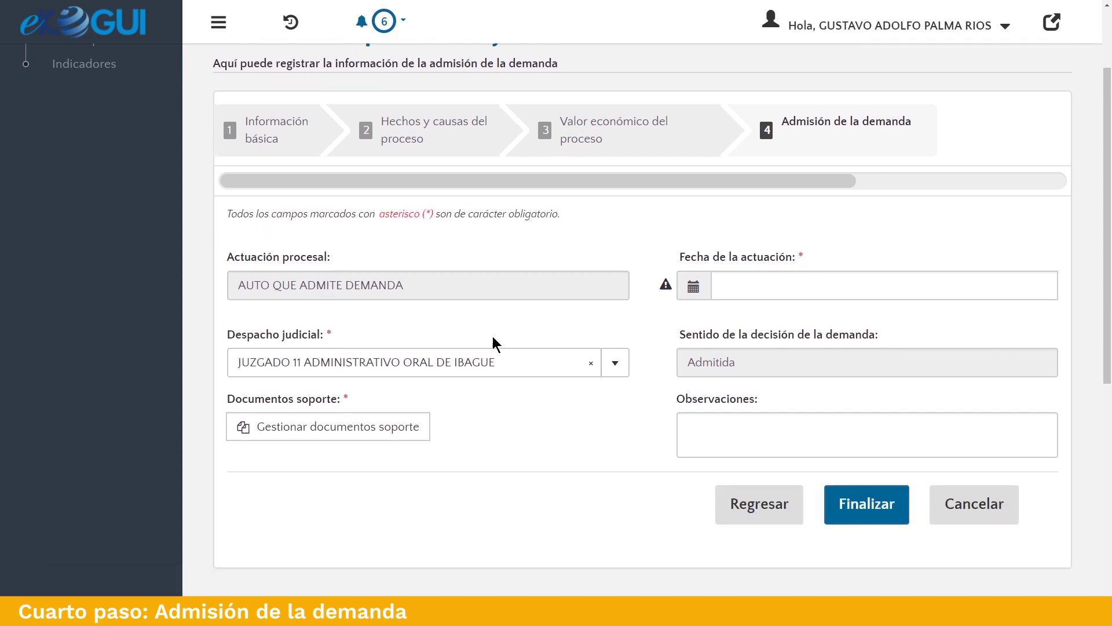
left_click(693, 287)
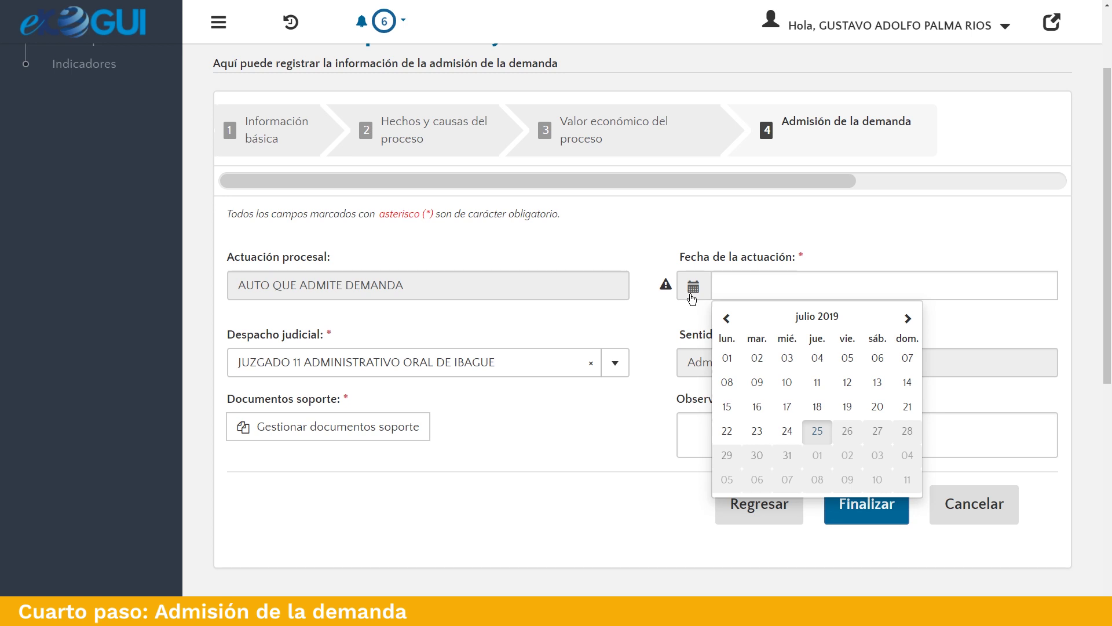
left_click(818, 316)
left_click(727, 318)
left_click(828, 427)
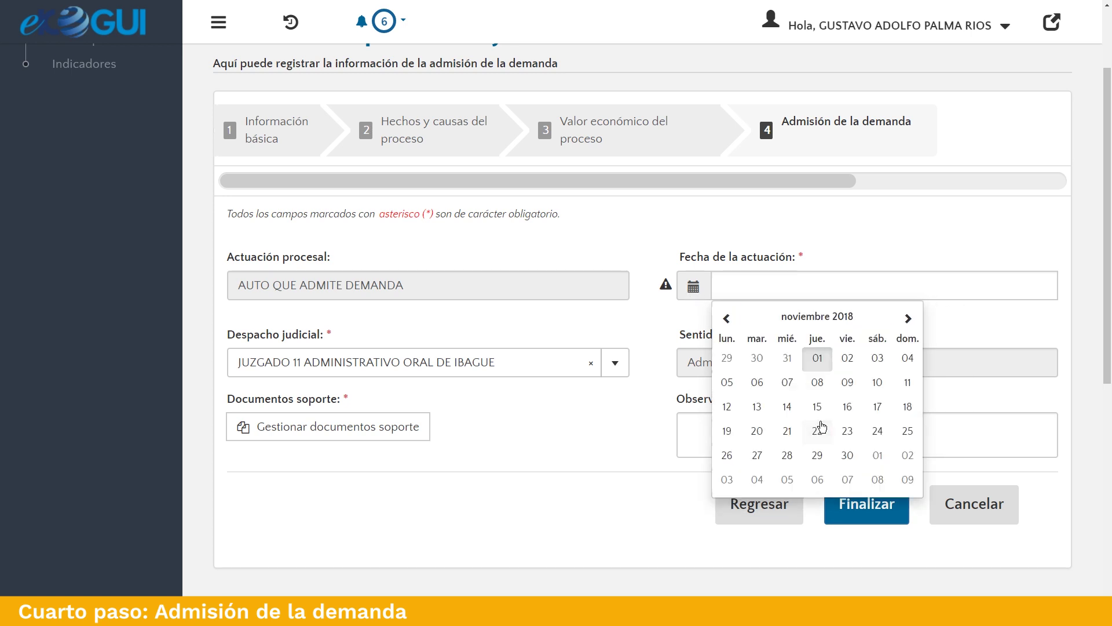
left_click(823, 407)
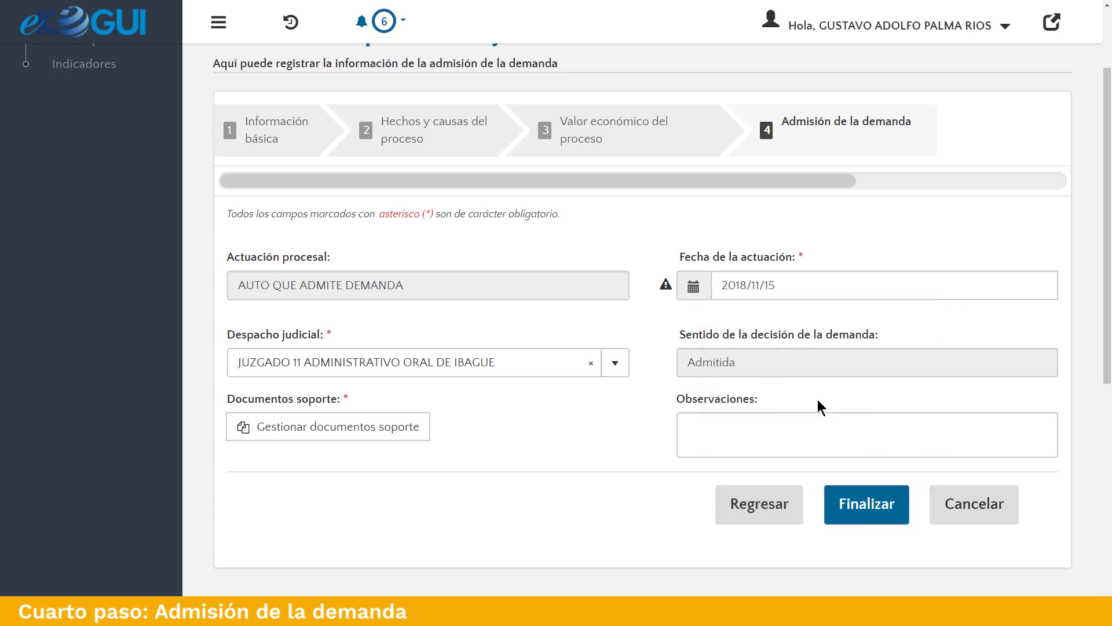
Assign JUZGADO 10 ADMINISTRATIVO ORAL DE IBAGUE as the court and open the supporting documents manager.
left_click(591, 363)
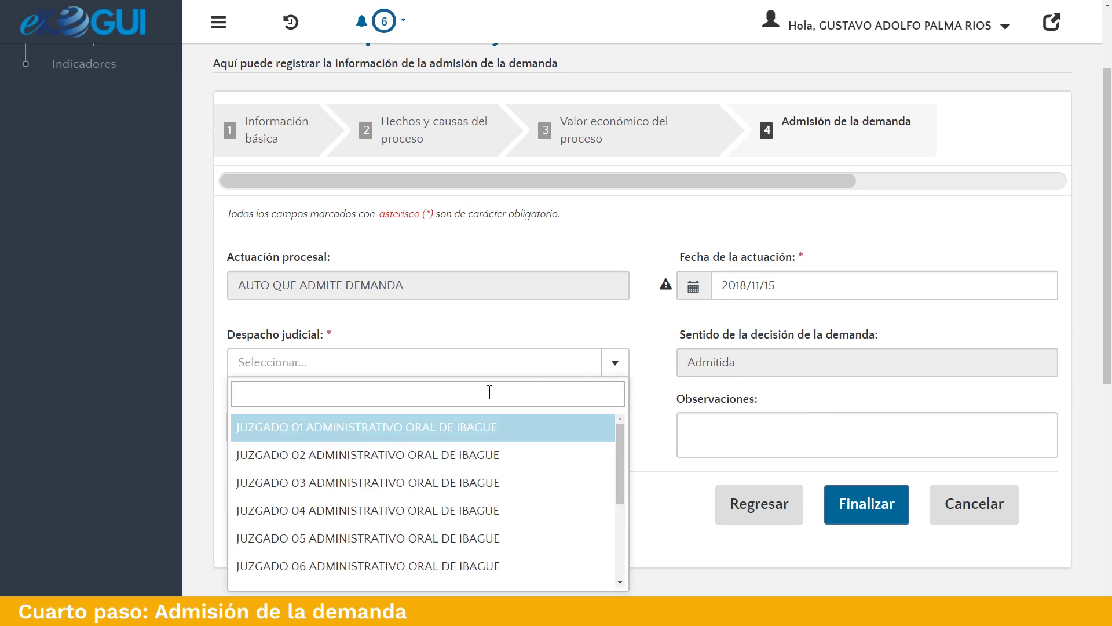
type("10")
left_click(483, 428)
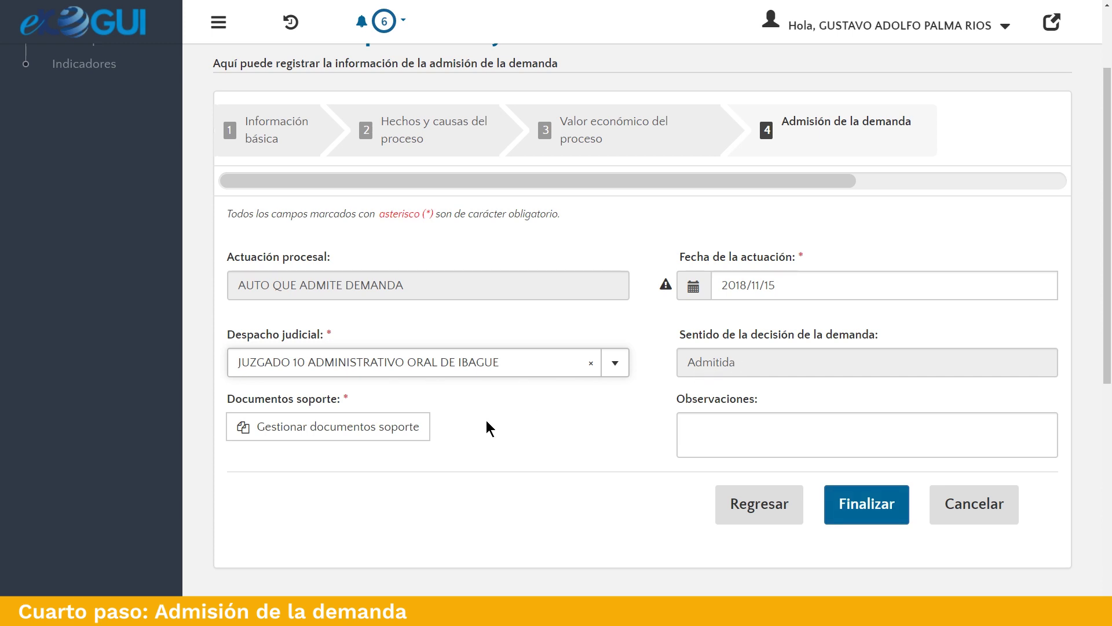
left_click(348, 436)
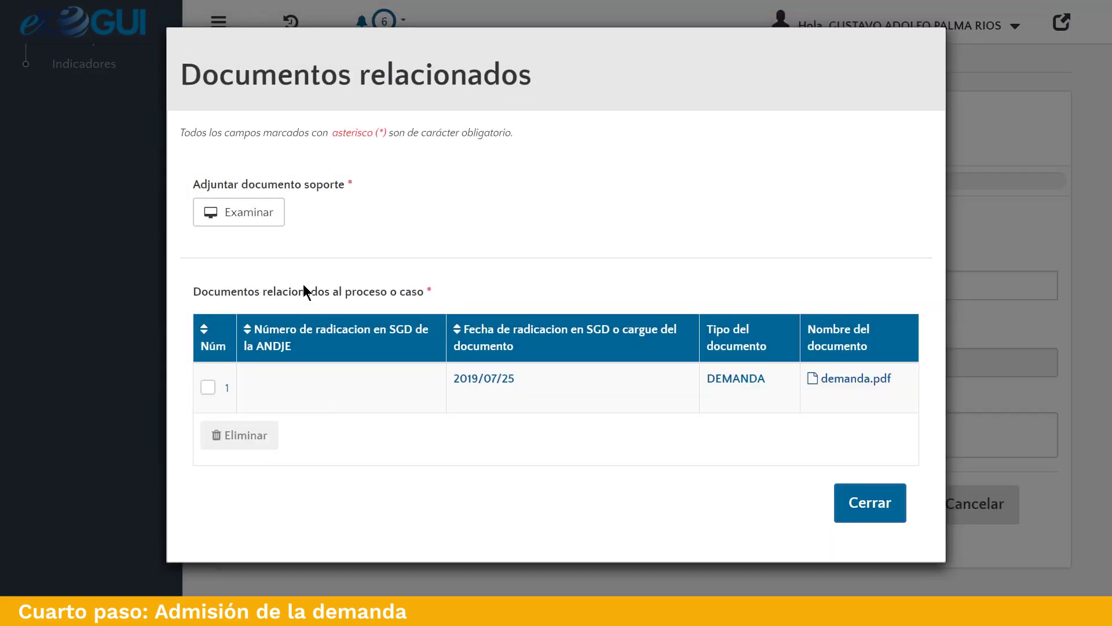
Attach Admision.pdf as the AUTO QUE ADMITE DEMANDA document and close the documents window.
left_click(241, 214)
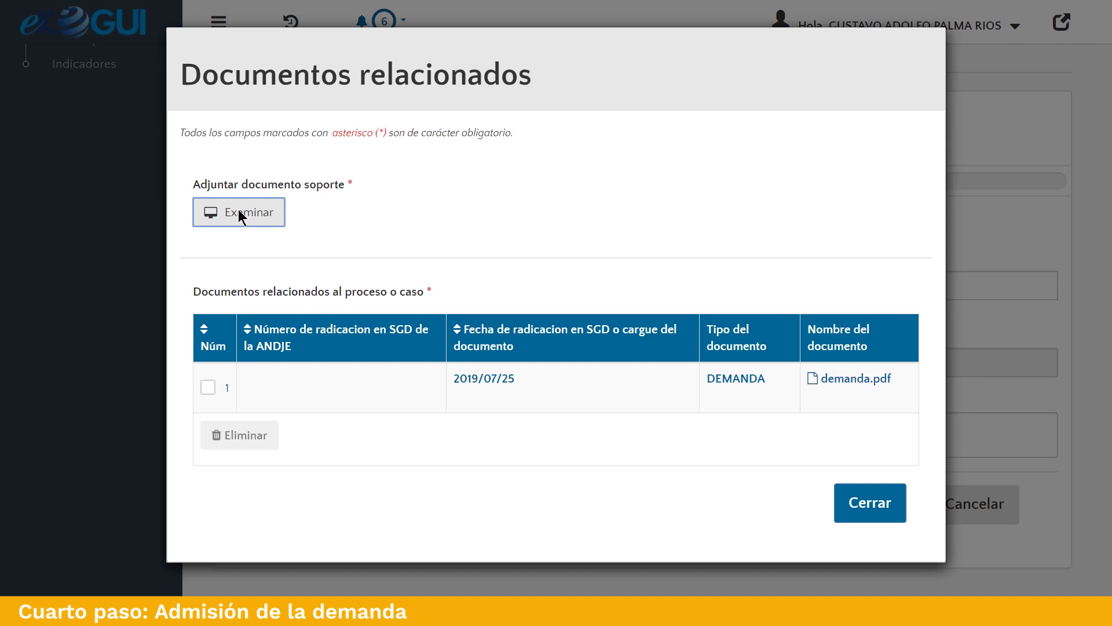
double_click(333, 93)
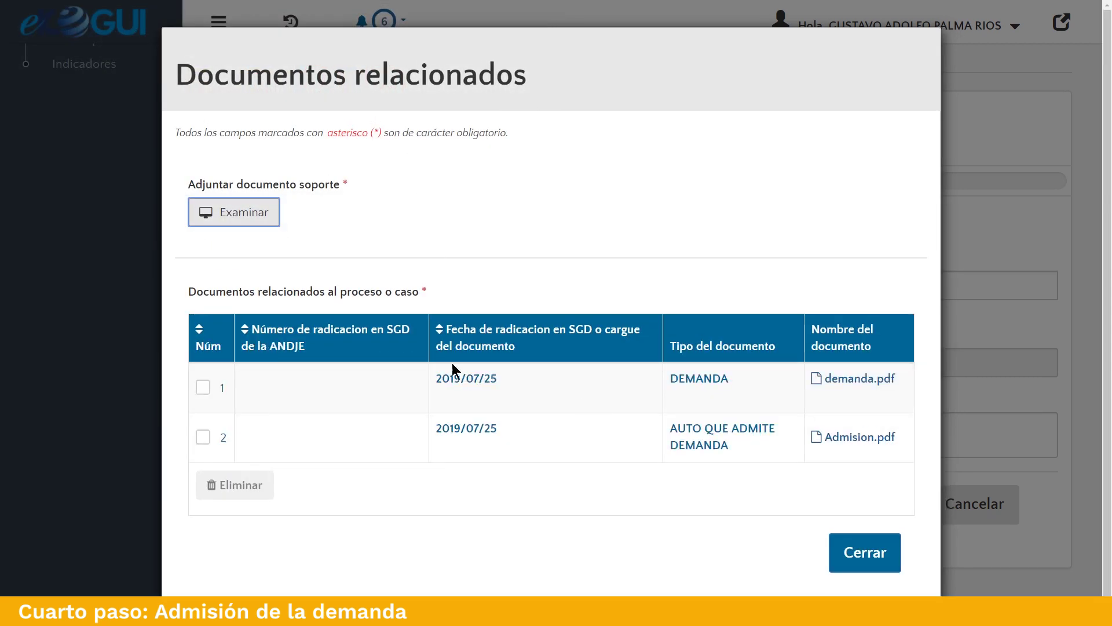
left_click(203, 437)
left_click(203, 437)
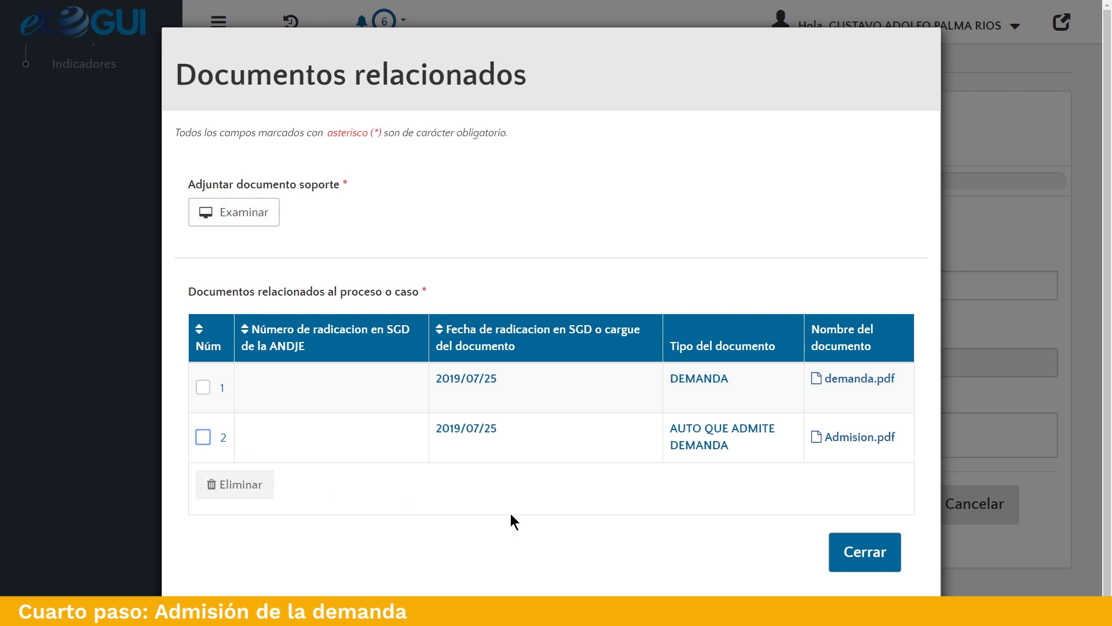
left_click(871, 565)
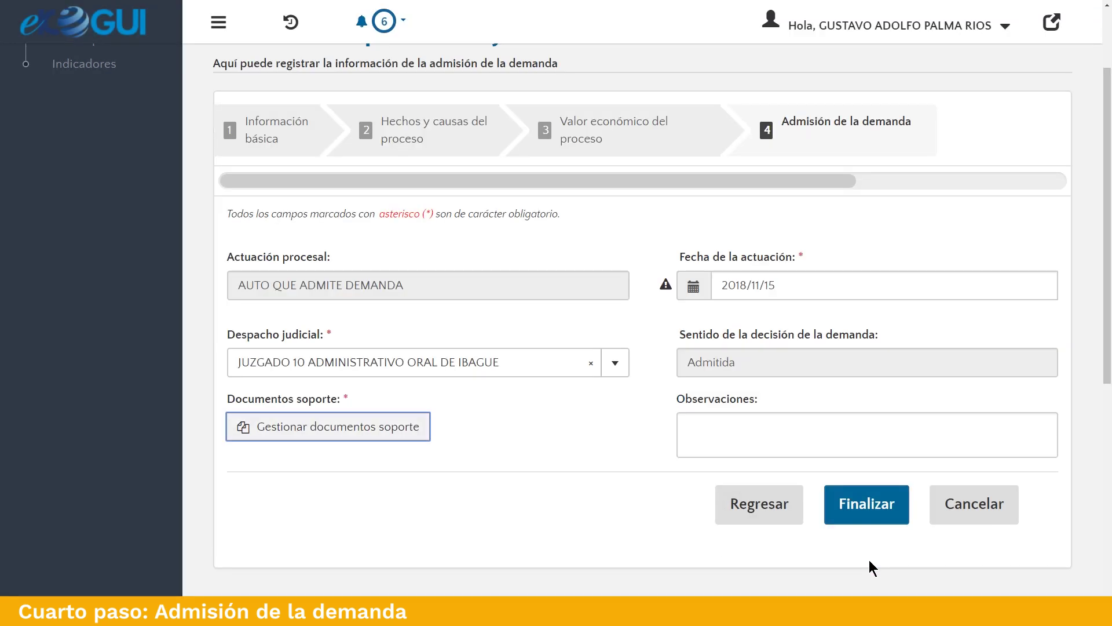
Finalize the registration and confirm saving with Sí.
left_click(721, 436)
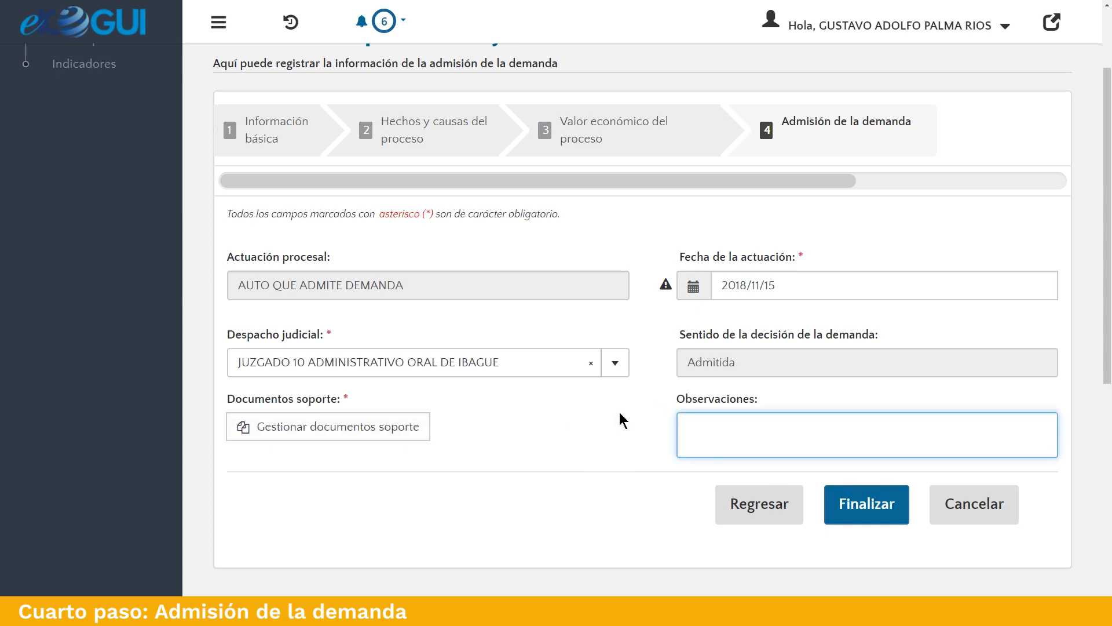
left_click(897, 517)
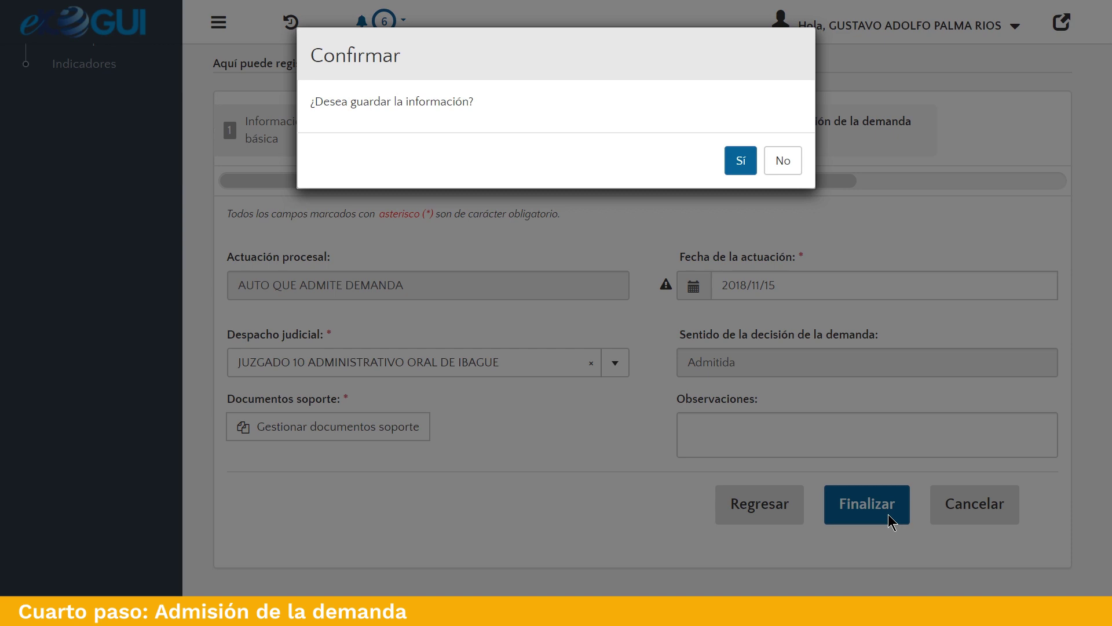
left_click(741, 165)
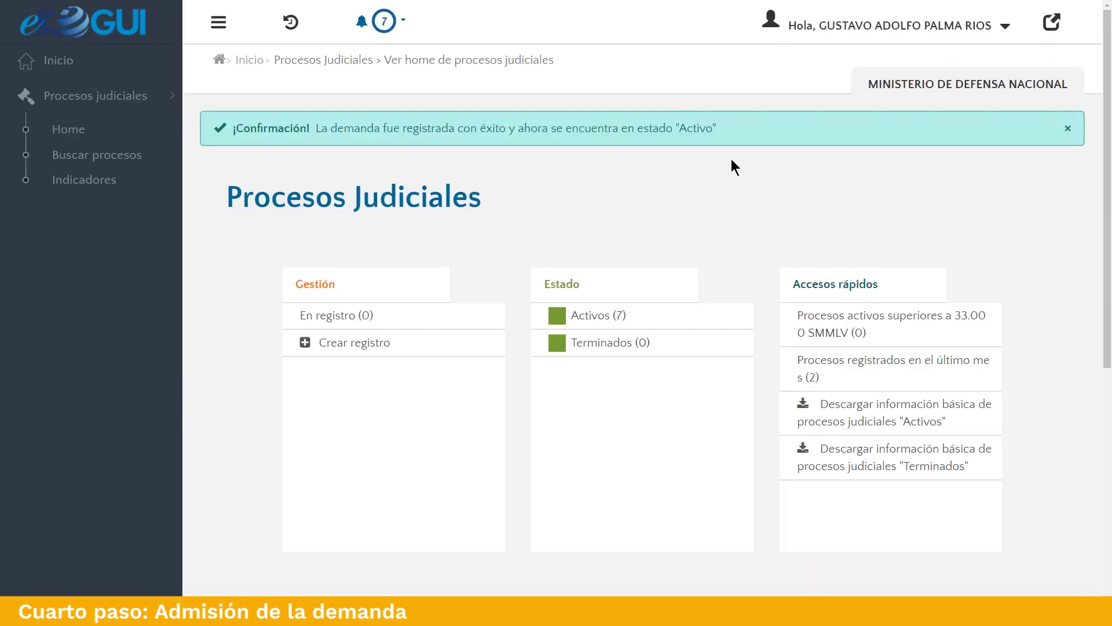